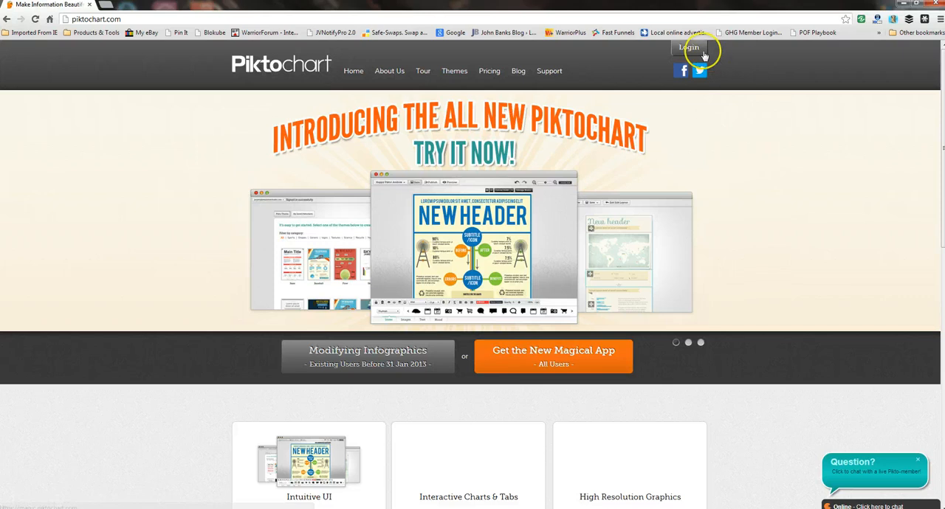
# Step: Sign in to the Piktochart account with the prefilled e-mail and password
pyautogui.click(689, 48)
pyautogui.click(636, 73)
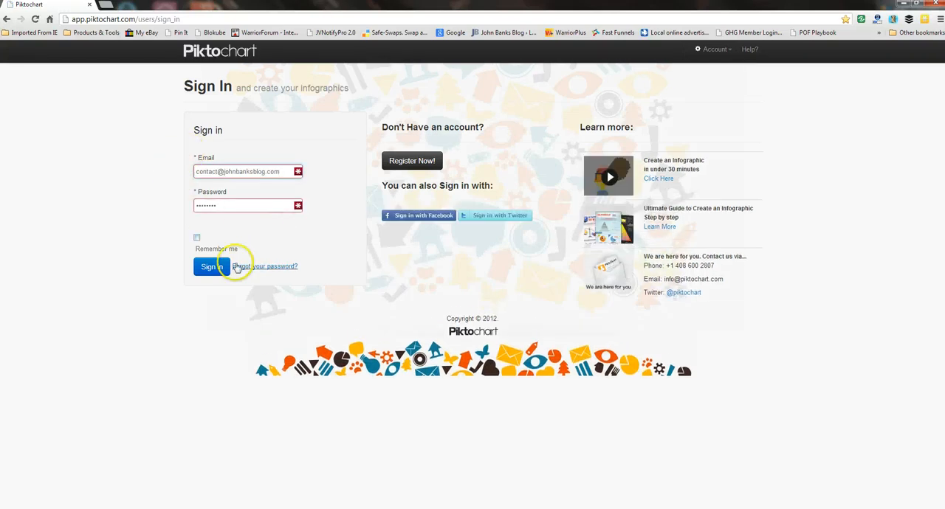
pyautogui.click(211, 267)
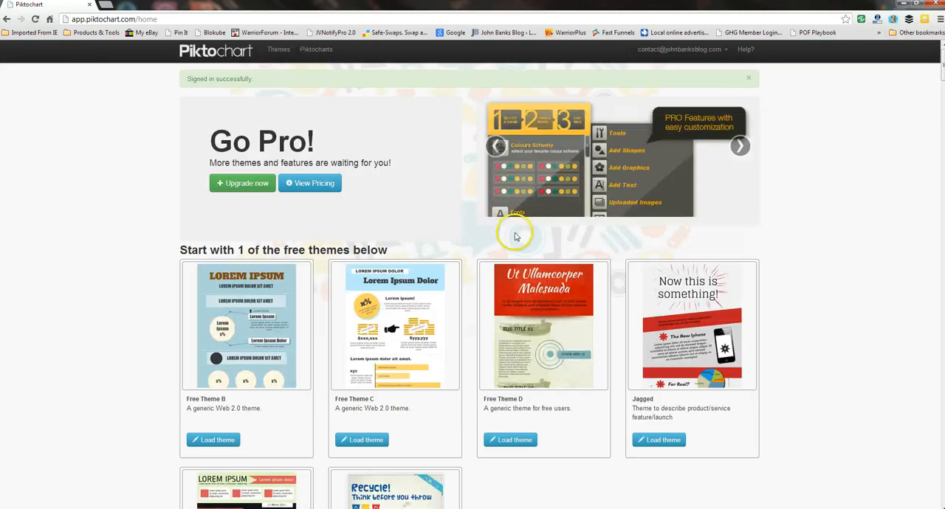
# Step: Look through the free themes and the additional themes that require an upgrade
pyautogui.scroll(-3, 797, 232)
pyautogui.scroll(1, 810, 220)
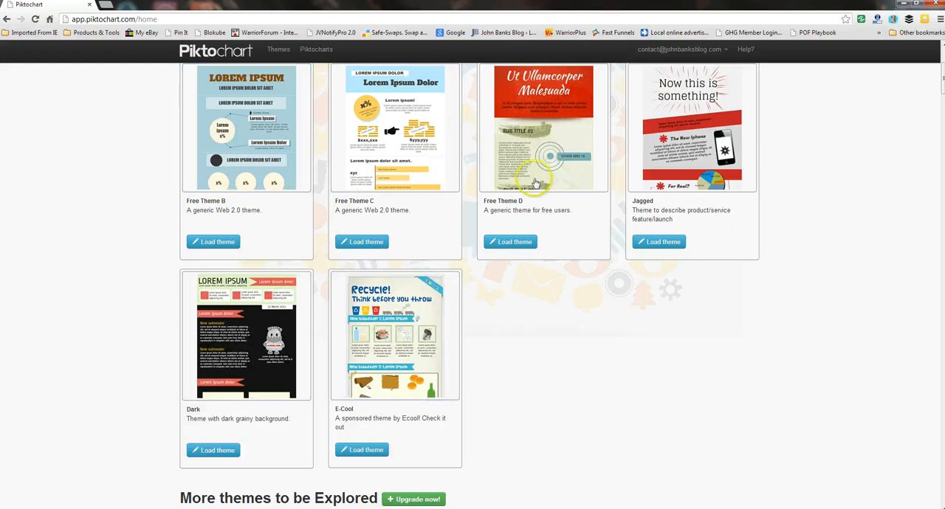
pyautogui.scroll(4, 738, 251)
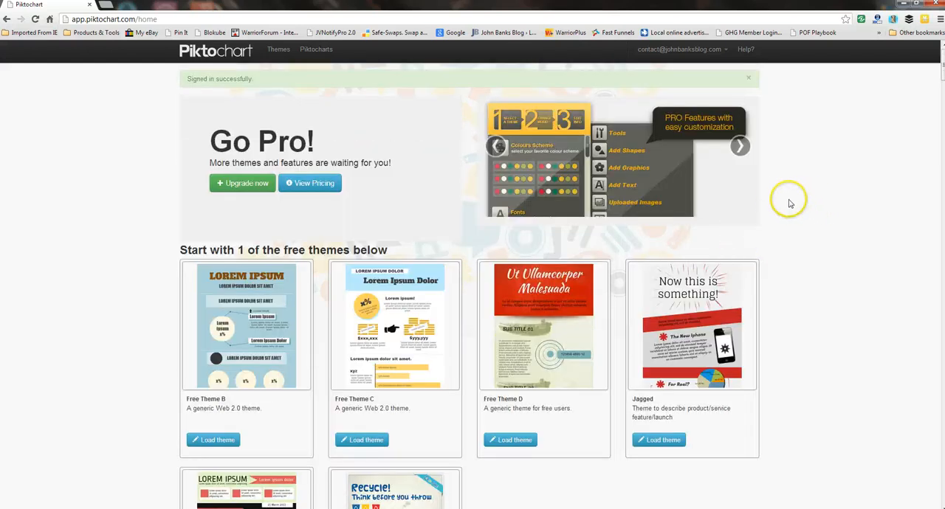
pyautogui.scroll(-8, 783, 202)
pyautogui.scroll(-2, 788, 205)
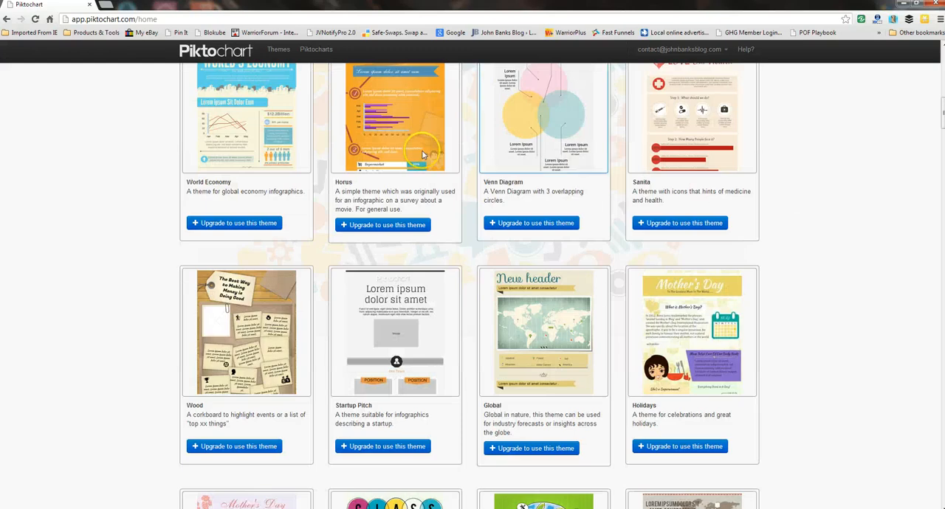
pyautogui.scroll(-6, 554, 273)
pyautogui.scroll(-4, 516, 317)
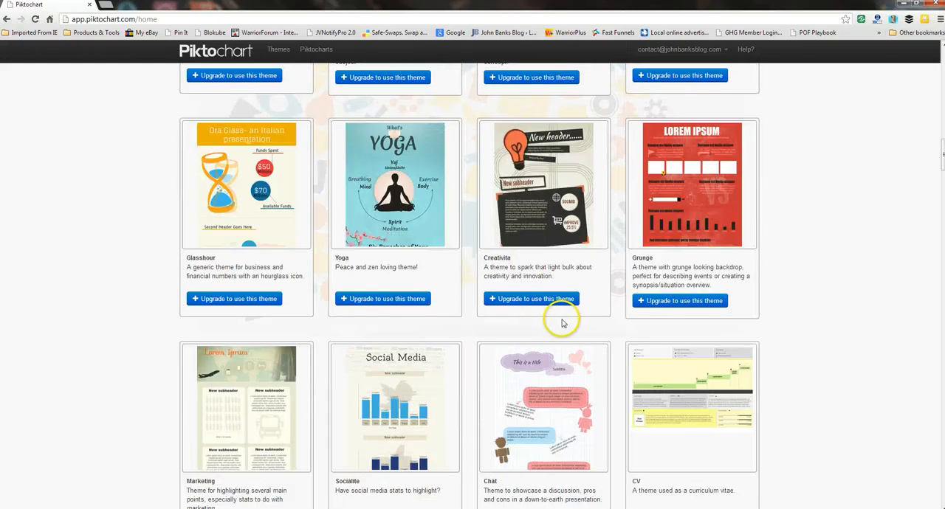
pyautogui.scroll(15, 559, 319)
pyautogui.scroll(-2, 561, 321)
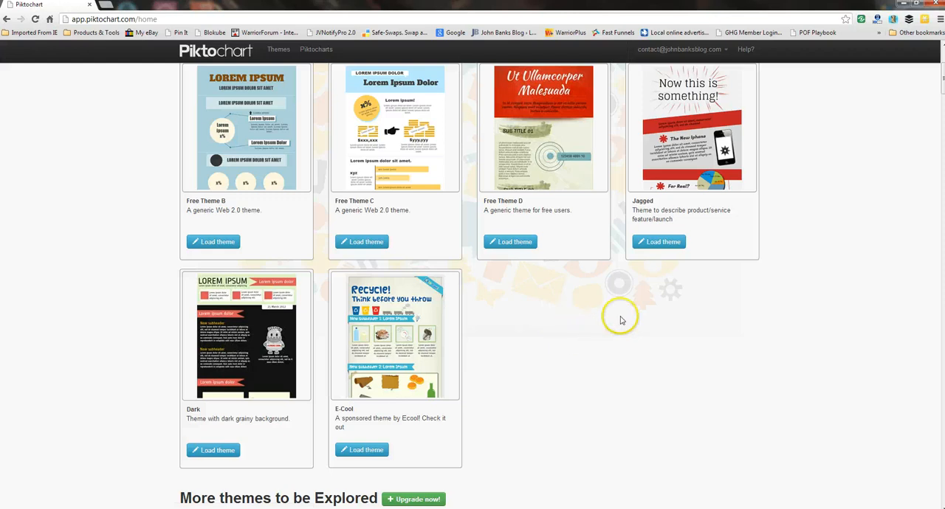
pyautogui.scroll(-1, 480, 320)
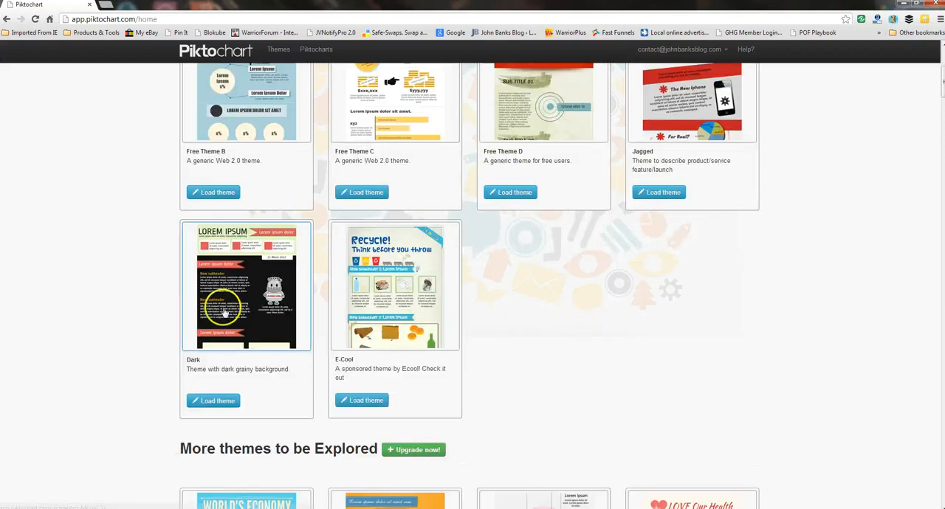
pyautogui.scroll(1, 559, 291)
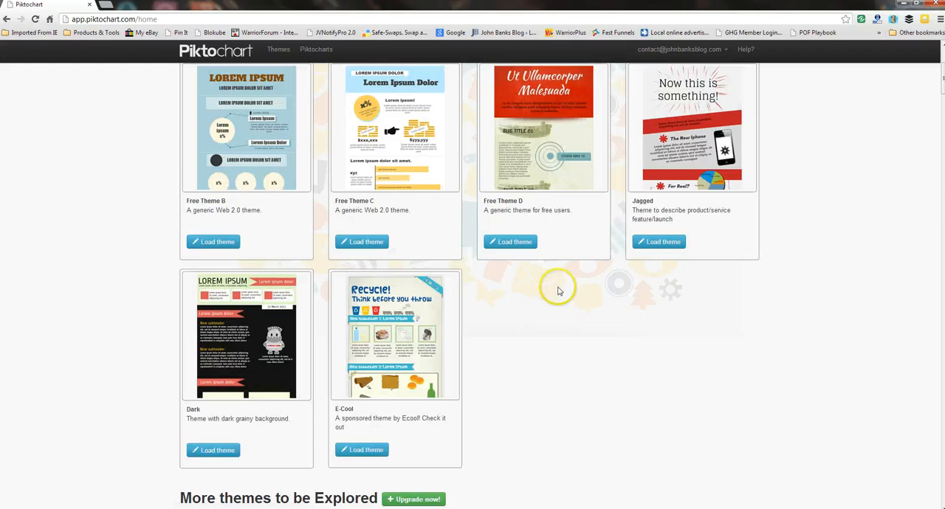
pyautogui.scroll(-2, 472, 295)
pyautogui.scroll(2, 243, 336)
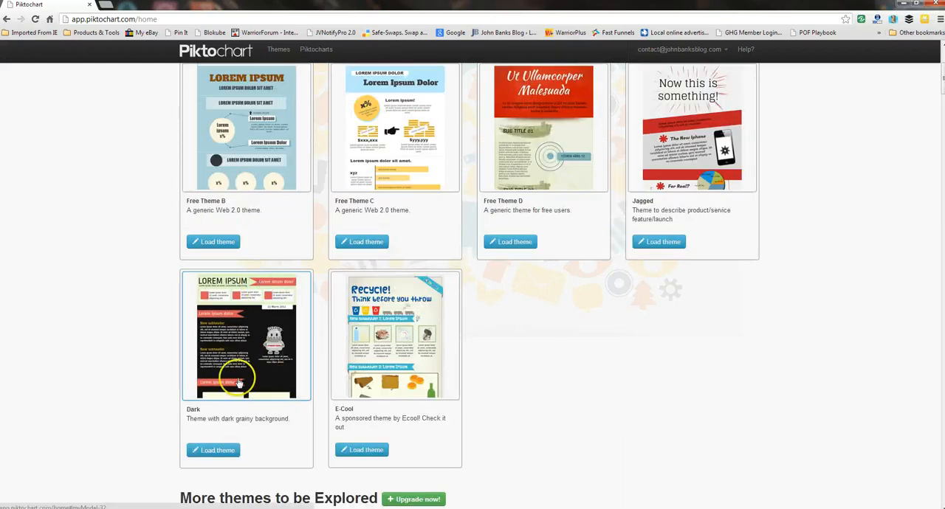
# Step: Load the free theme named Dark into the infographic editor
pyautogui.click(219, 450)
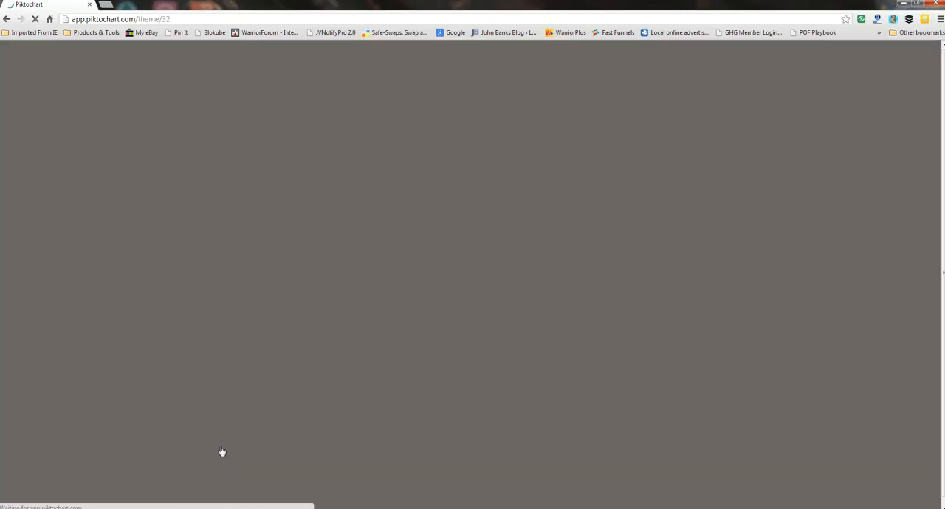
pyautogui.click(440, 245)
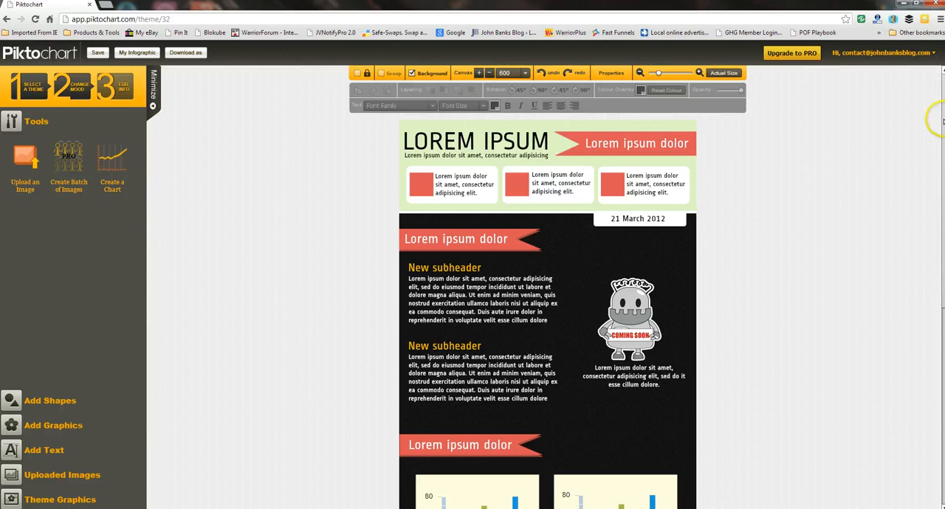
pyautogui.moveTo(943, 119)
pyautogui.mouseDown()
pyautogui.moveTo(943, 145)
pyautogui.moveTo(942, 123)
pyautogui.mouseUp()
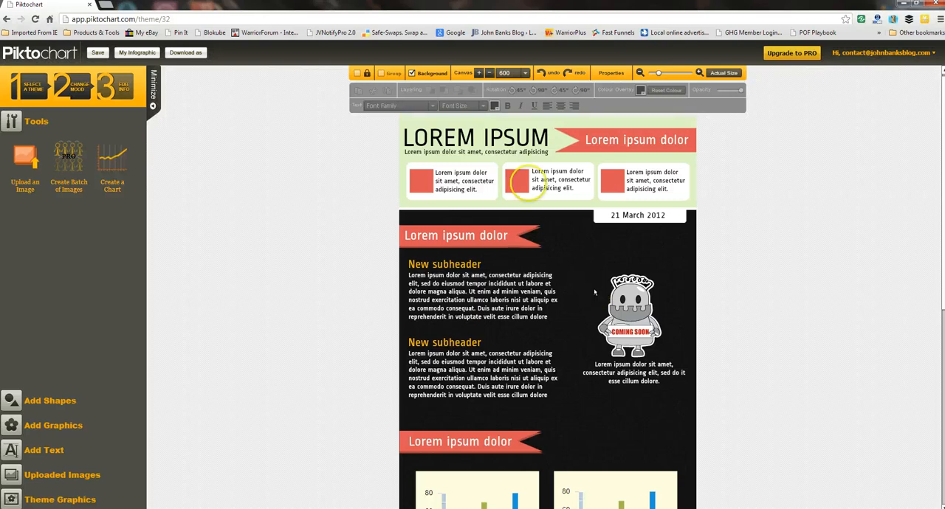
# Step: Replace the infographic's main title "LOREM IPSUM" with "MAKE INFOGRAPICS"
pyautogui.click(496, 137)
pyautogui.doubleClick(497, 137)
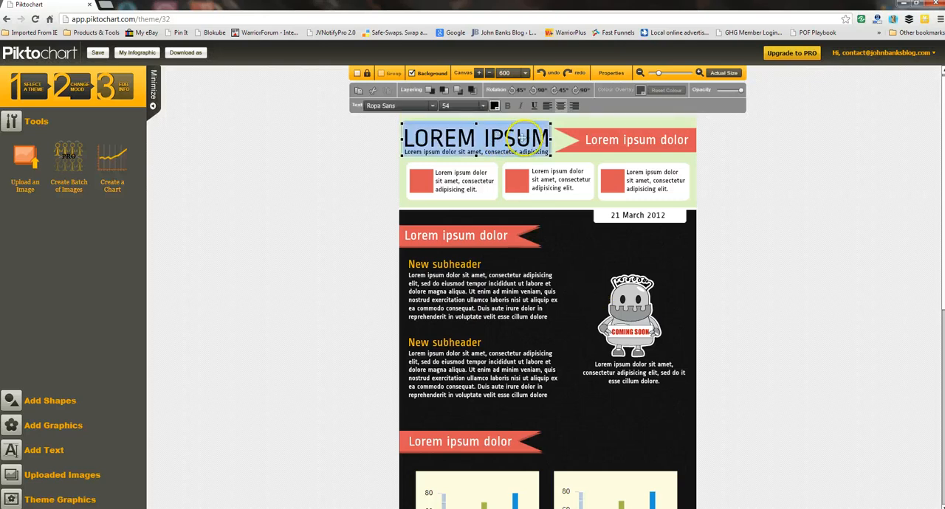
pyautogui.click(548, 139)
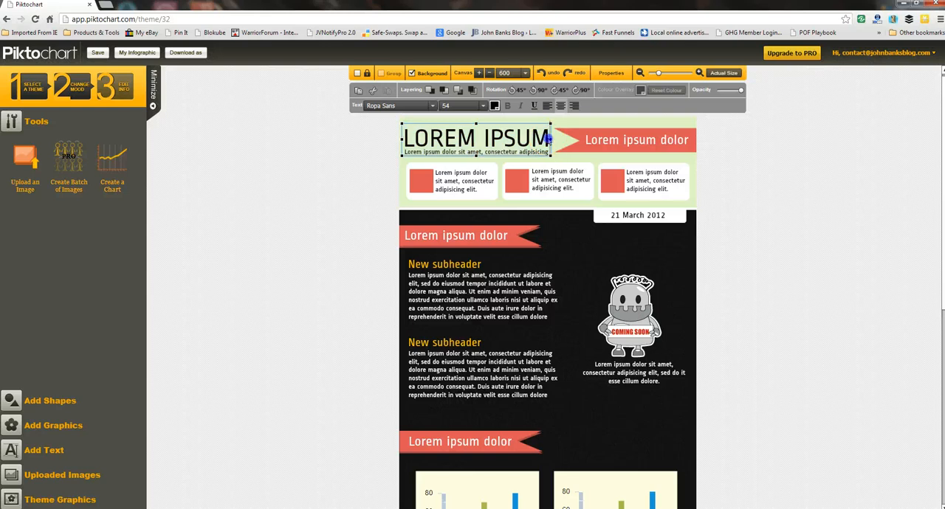
pyautogui.moveTo(549, 140); pyautogui.dragTo(405, 144)
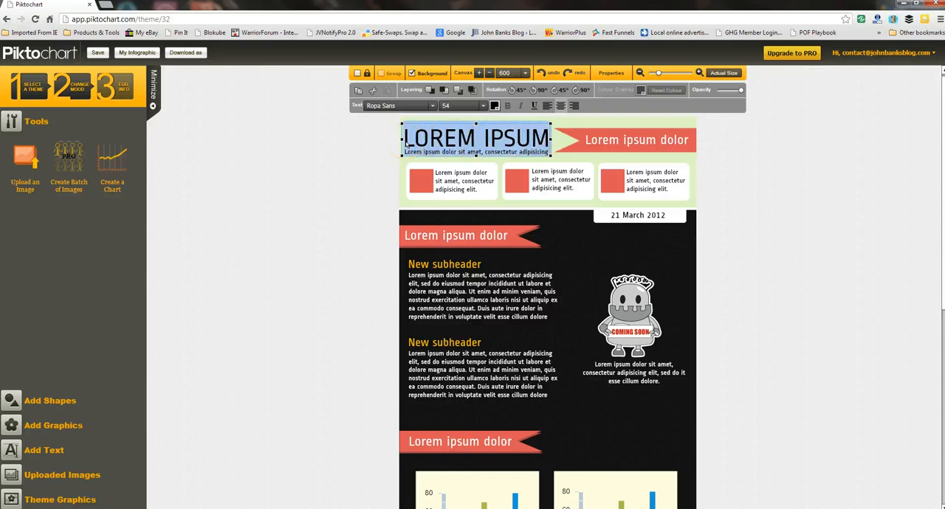
pyautogui.write('MAKE')
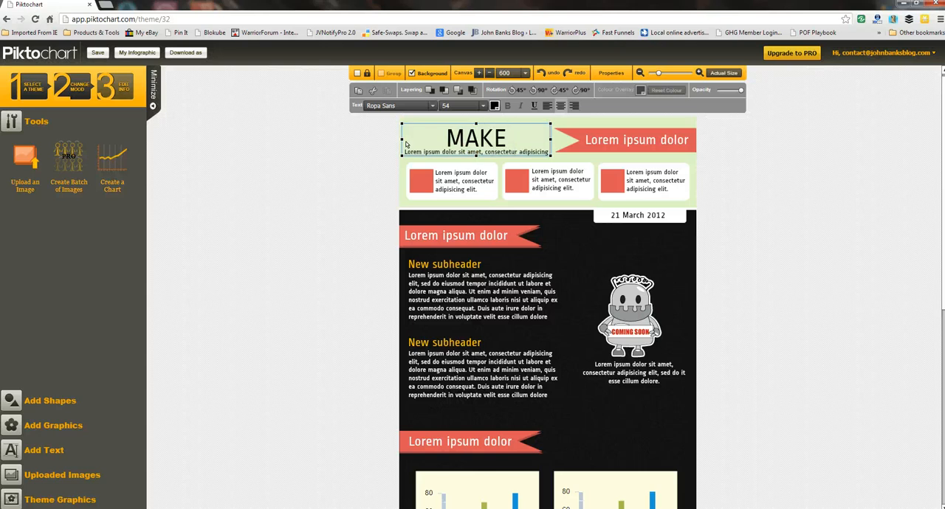
pyautogui.write(' INFOGRAP')
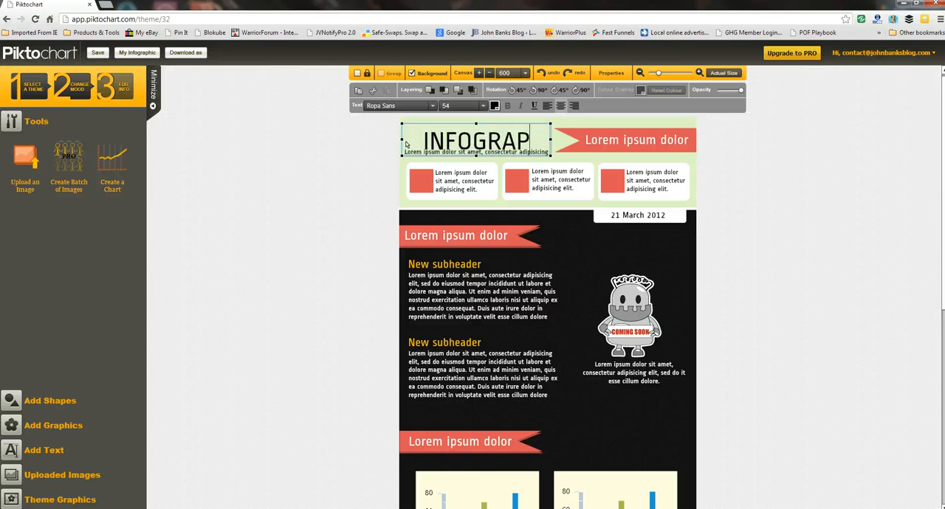
pyautogui.write('I')
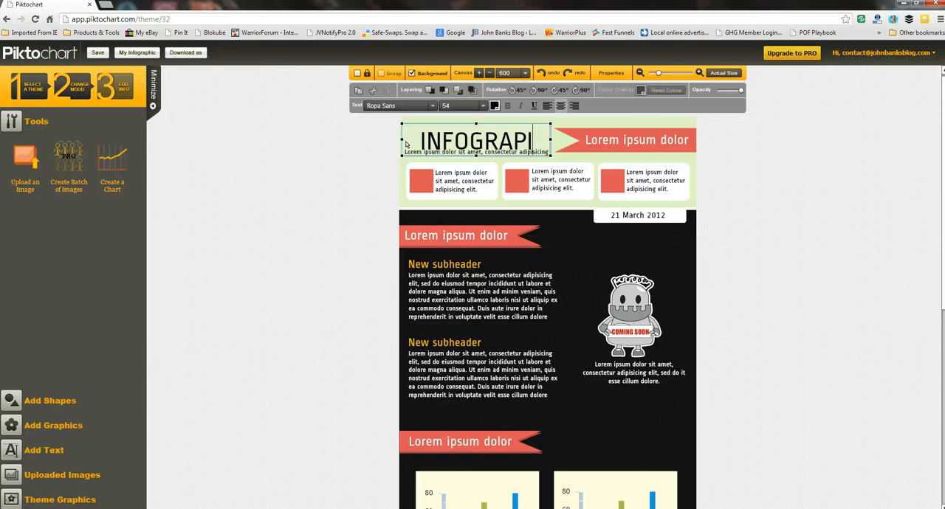
pyautogui.write('CS')
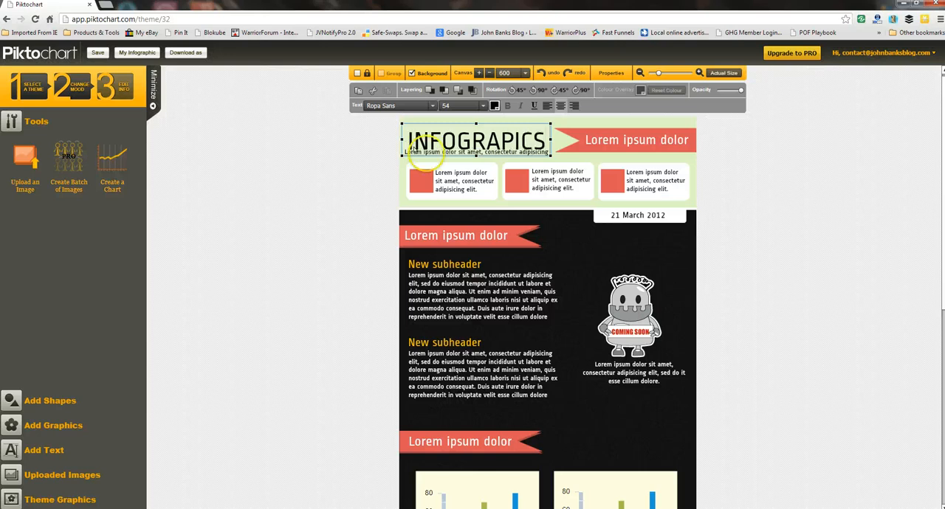
# Step: Shorten the text on the red ribbon beside the main title to "Lorem"
pyautogui.click(596, 141)
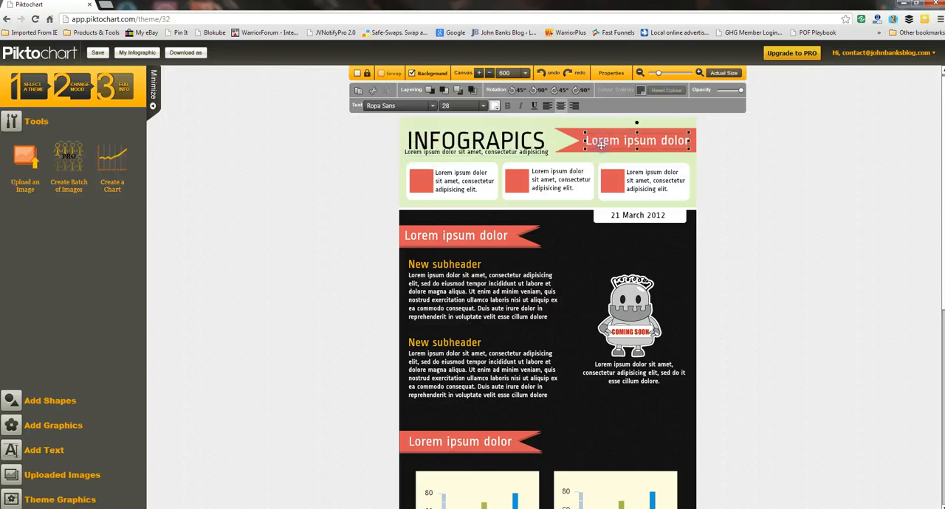
pyautogui.press('BackSpace')
pyautogui.press('BackSpace')
pyautogui.press('BackSpace')
pyautogui.press('BackSpace')
pyautogui.press('BackSpace')
pyautogui.press('BackSpace')
pyautogui.press('BackSpace')
pyautogui.press('BackSpace')
pyautogui.press('BackSpace')
pyautogui.press('BackSpace')
pyautogui.press('BackSpace')
pyautogui.press('BackSpace')
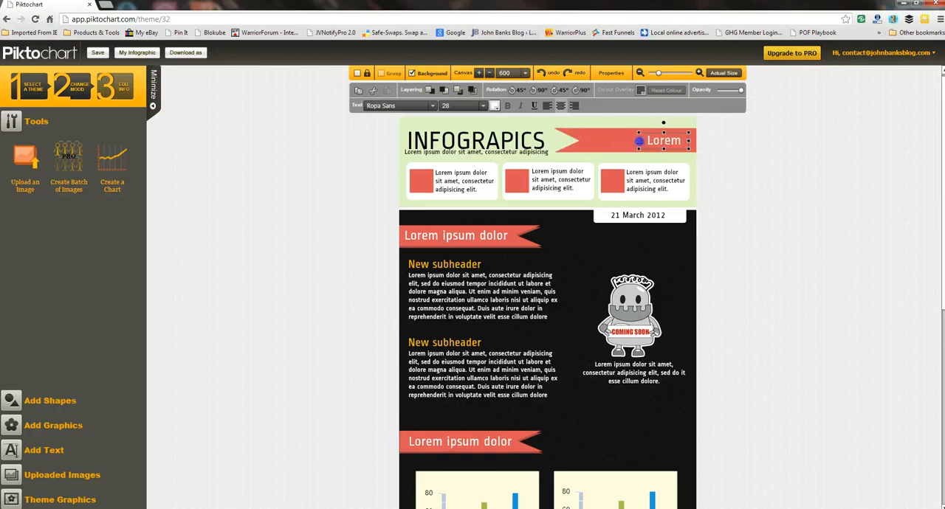
# Step: Narrow the red header ribbon and widen the main title's text box so the title fits on one line
pyautogui.click(601, 139)
pyautogui.moveTo(601, 139); pyautogui.dragTo(624, 140)
pyautogui.click(550, 141)
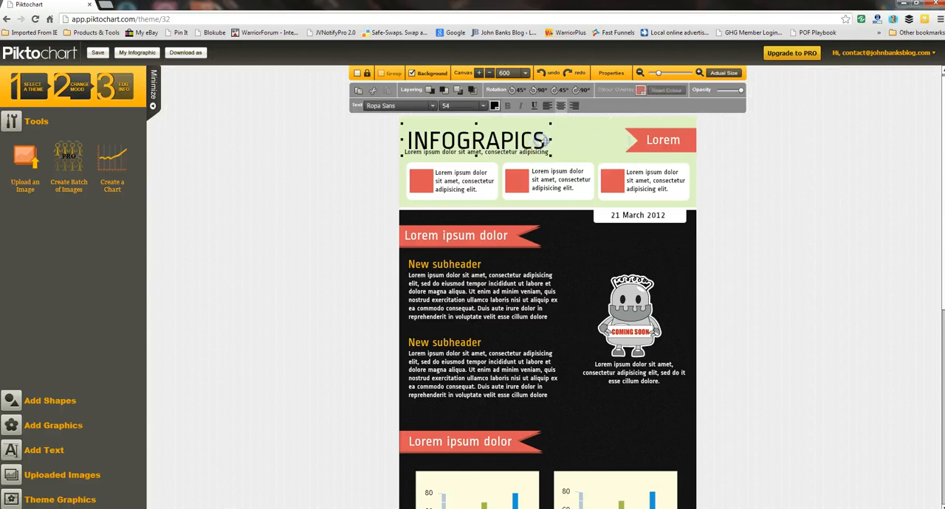
pyautogui.moveTo(552, 140); pyautogui.dragTo(625, 139)
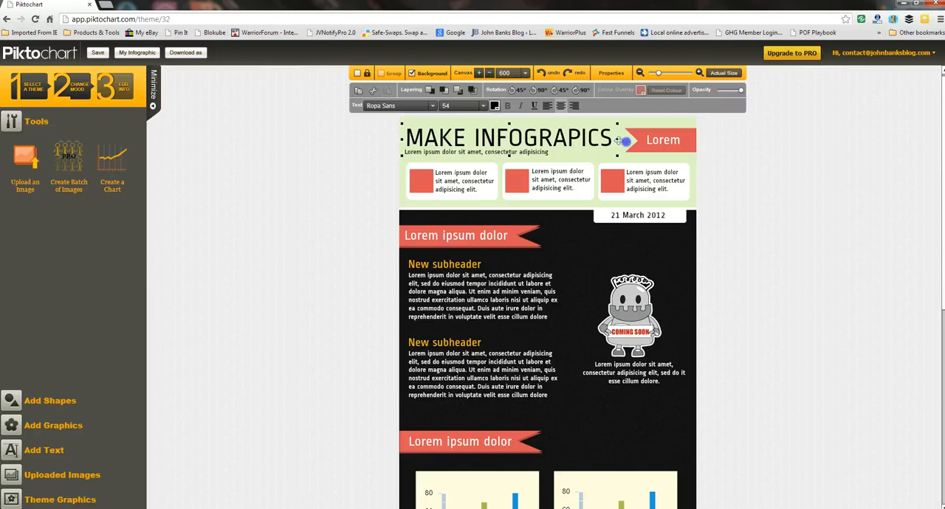
# Step: Nudge the red header ribbon and its label slightly upward, and replace the label with "Free!"
pyautogui.click(639, 133)
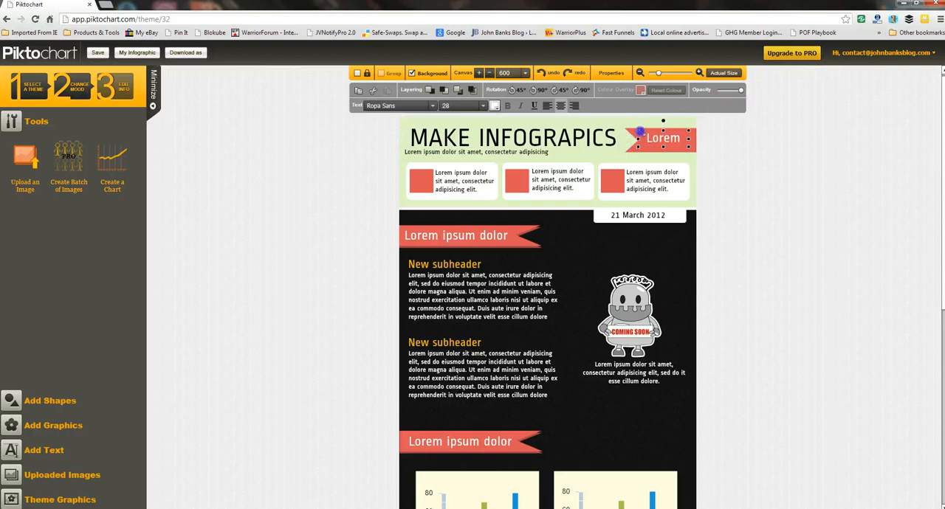
pyautogui.click(629, 133)
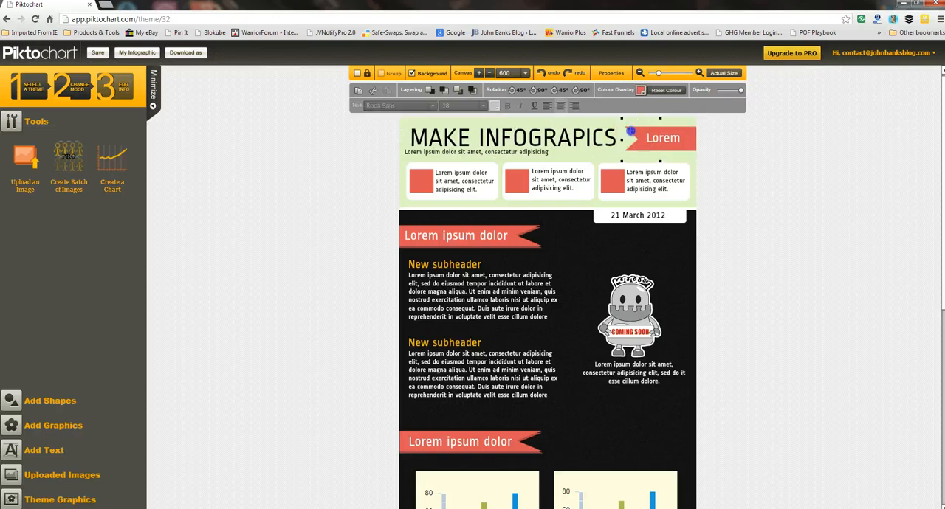
pyautogui.click(659, 140)
pyautogui.doubleClick(656, 139)
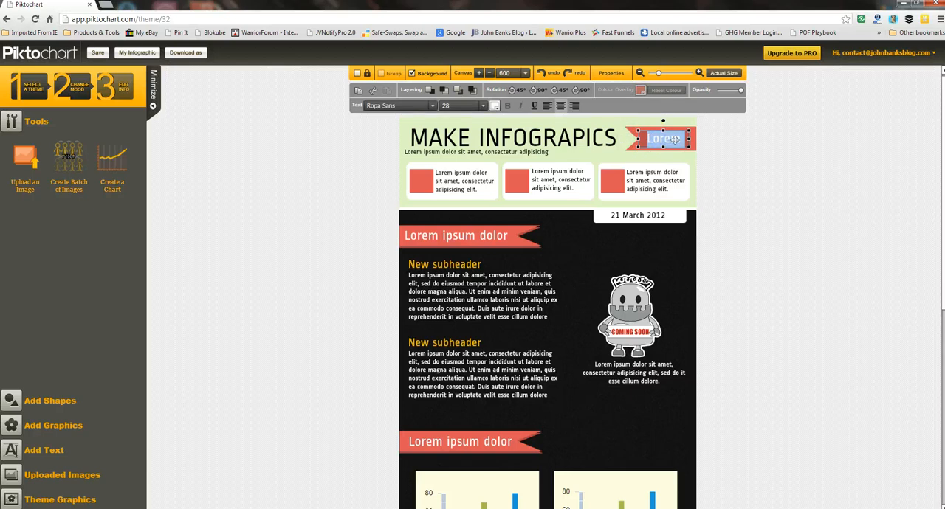
pyautogui.write('Fr')
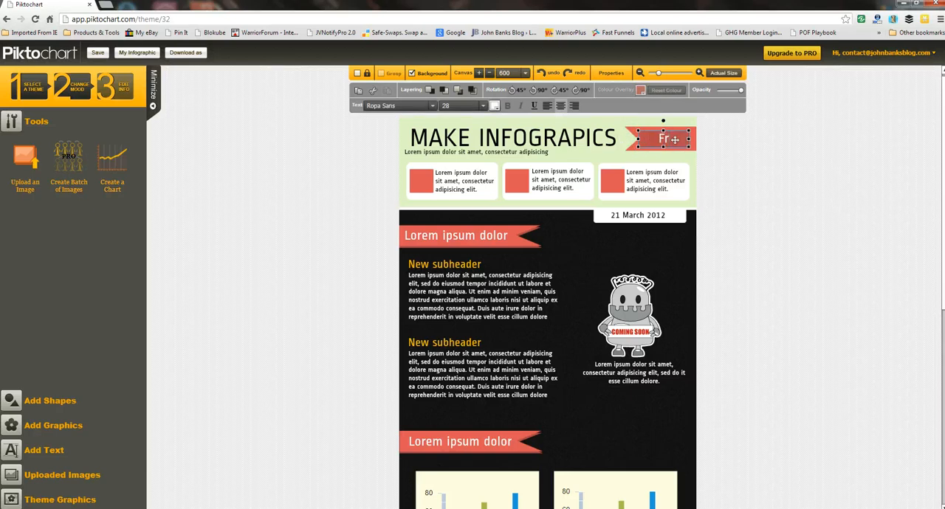
pyautogui.write('ee!')
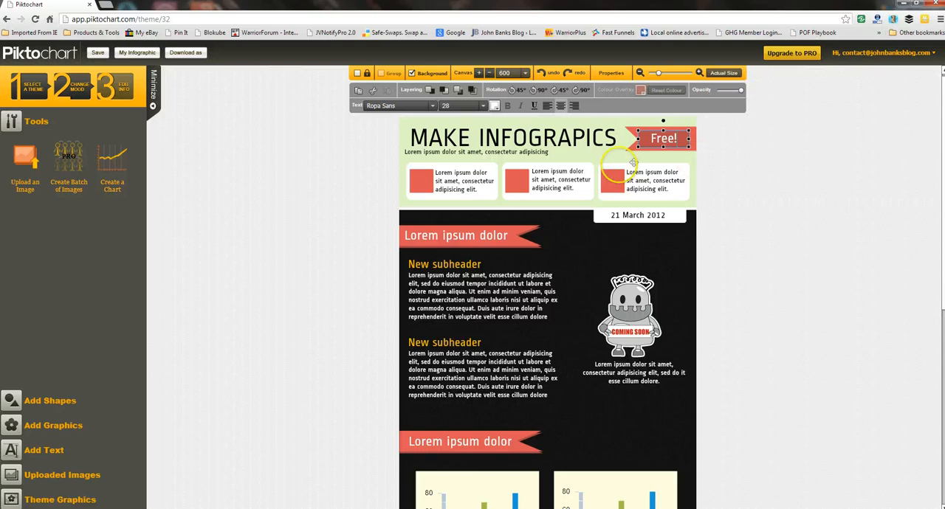
# Step: Replace the line under the title with "Make Your Own Infographics 100% Free Online in 20 Mins" and widen its box to fit one line
pyautogui.click(532, 153)
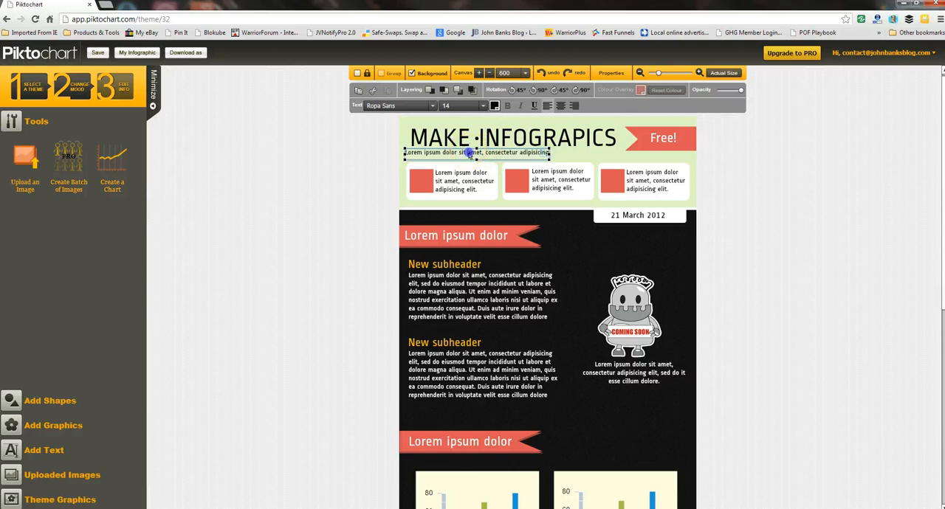
pyautogui.hotkey('ctrl', 'a')
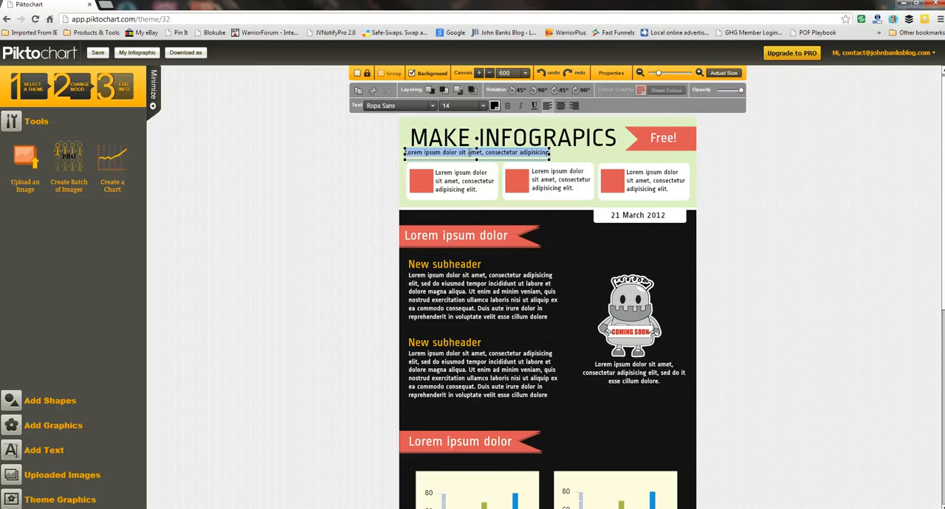
pyautogui.write('Make Your Own Infographics 100% Free Online!')
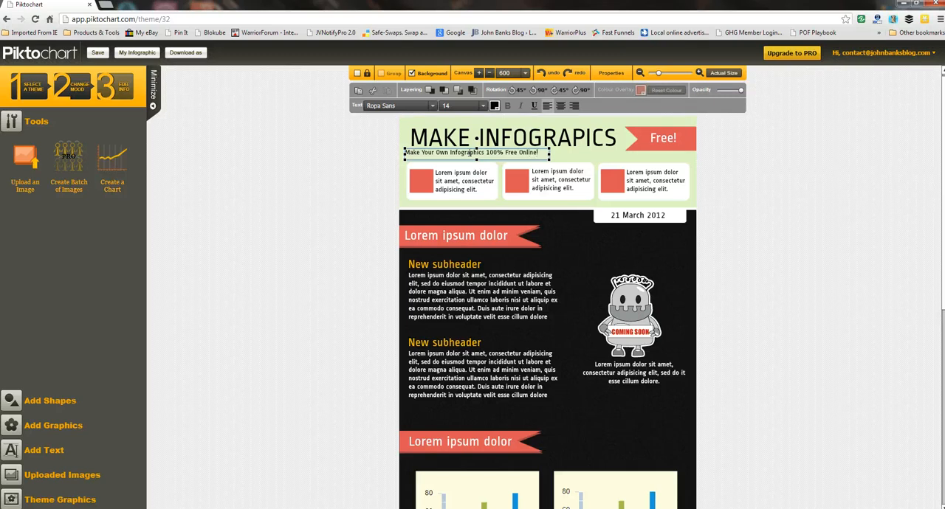
pyautogui.click(476, 155)
pyautogui.write('in 20 Mins')
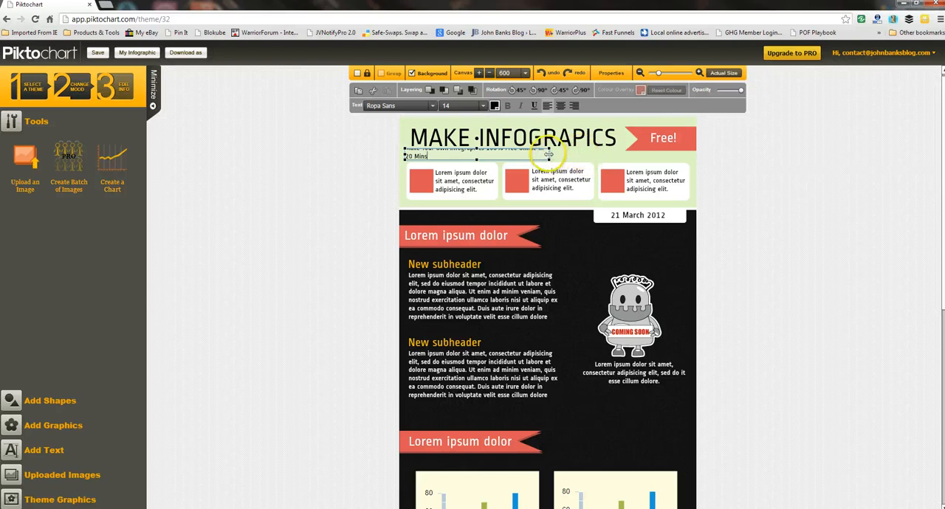
pyautogui.moveTo(549, 153); pyautogui.dragTo(579, 152)
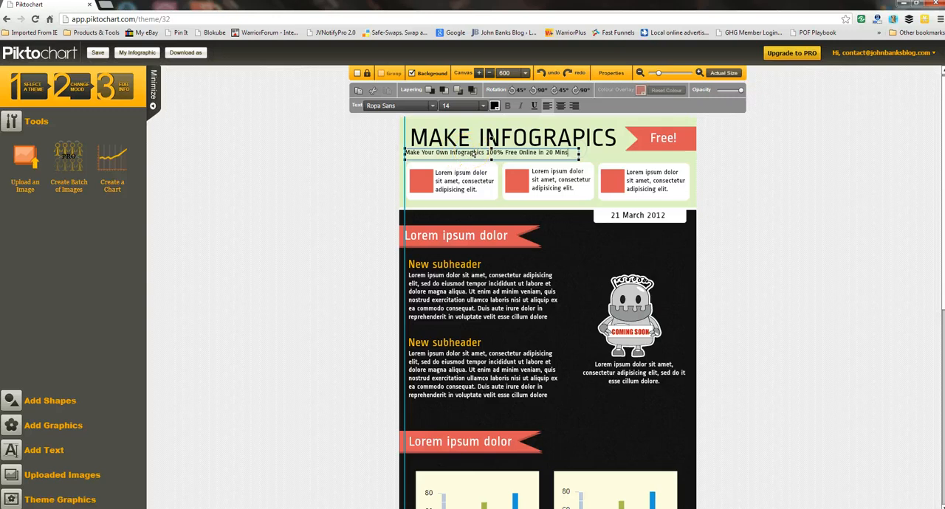
# Step: Shorten the line under the title to "Make Your Own 100% Free Online in 20 Mins" and shift the main title slightly left
pyautogui.doubleClick(475, 153)
pyautogui.press('BackSpace')
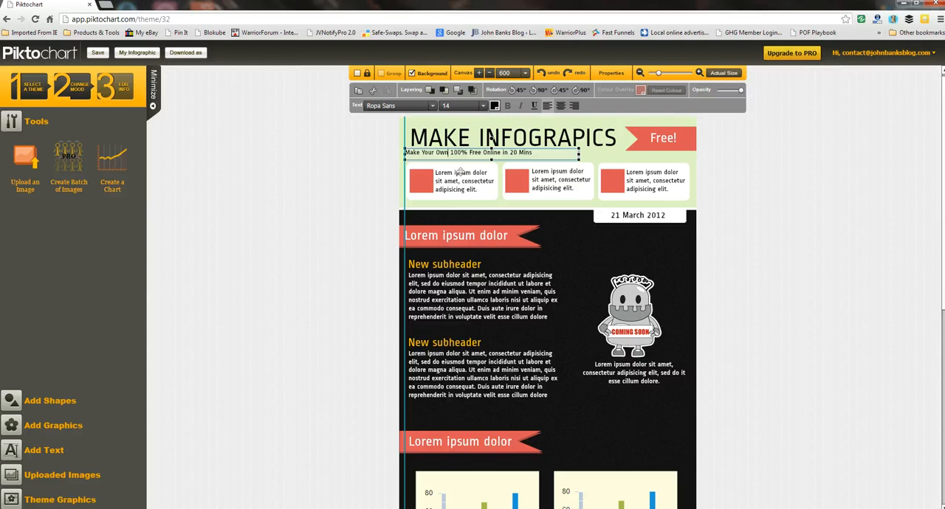
pyautogui.click(576, 158)
pyautogui.click(559, 147)
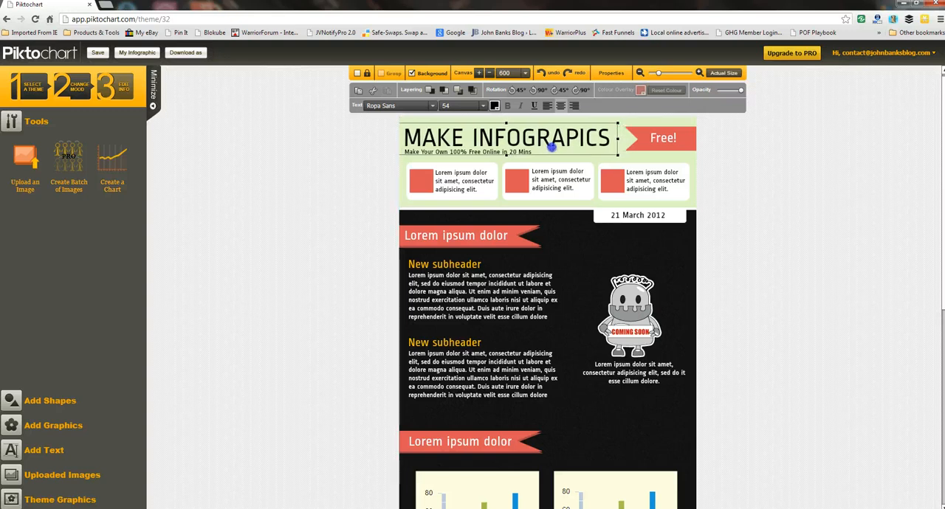
# Step: Replace the placeholder text in the first white header box with "Use free software, but beat the uload limit rescrictions"
pyautogui.click(468, 188)
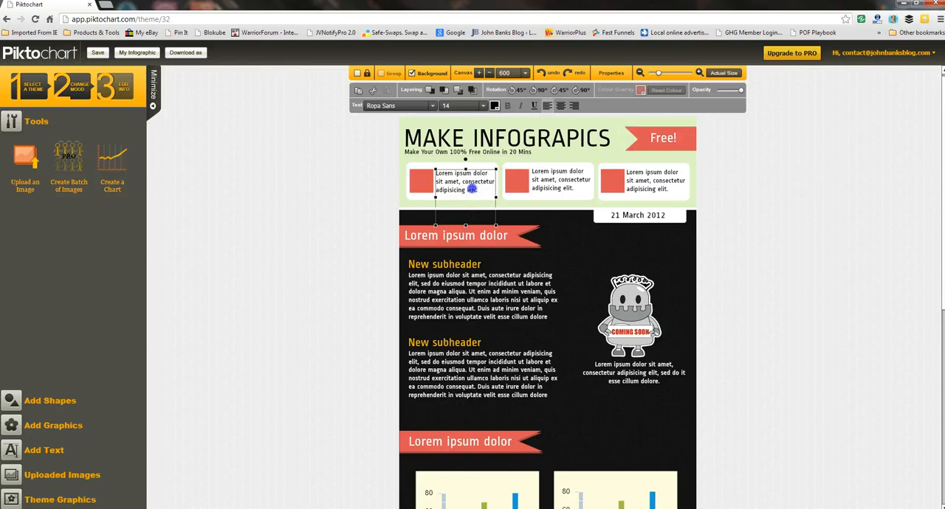
pyautogui.doubleClick(470, 189)
pyautogui.write('Use')
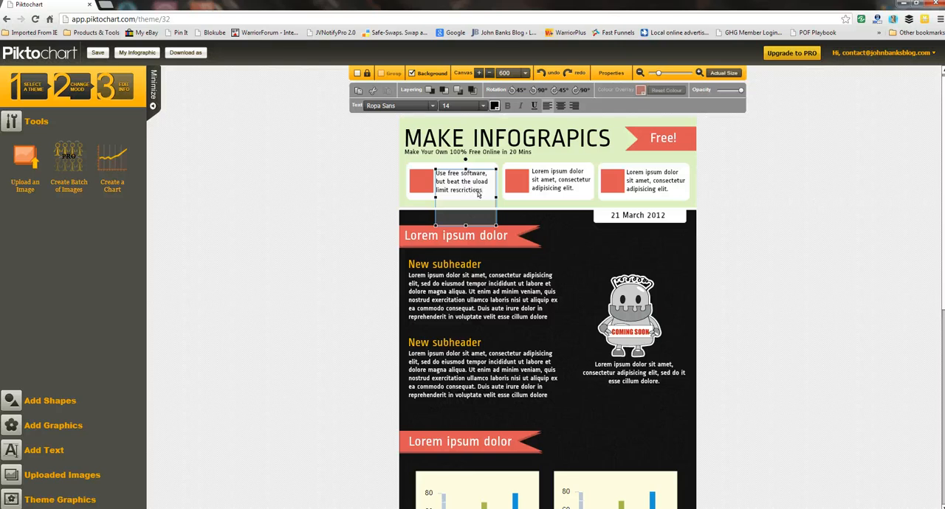
# Step: Replace the second header box's text with "Get access to over 10,000 images freely useable for your infographics!" and move it up slightly to fit
pyautogui.doubleClick(539, 177)
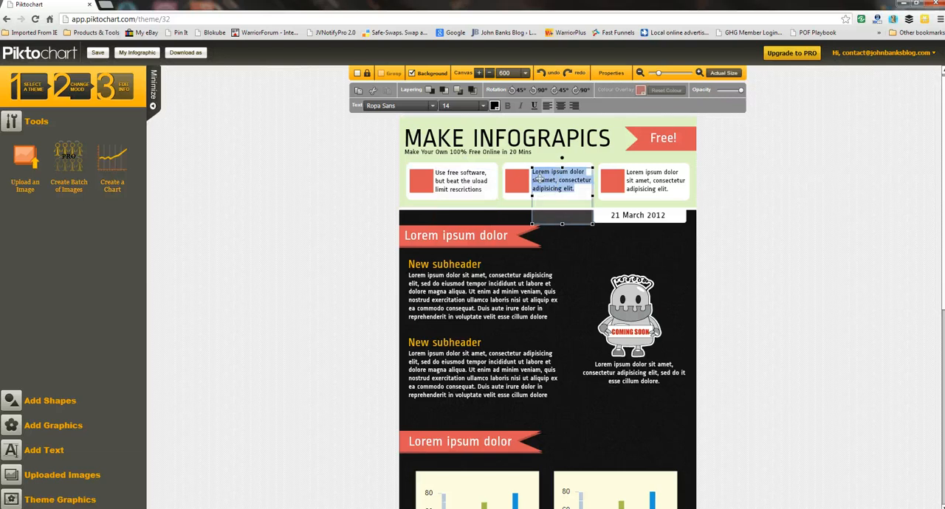
pyautogui.write('Get')
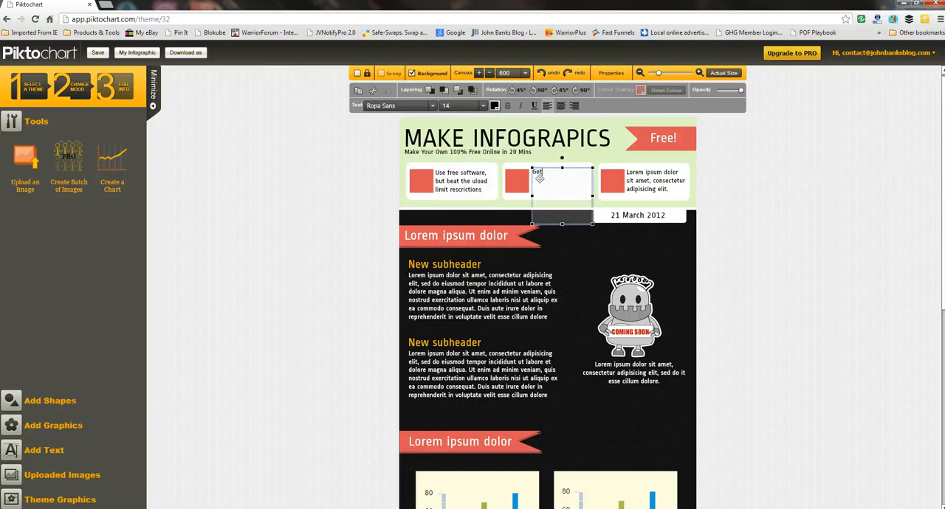
pyautogui.write(' access to over 10,000 images freely')
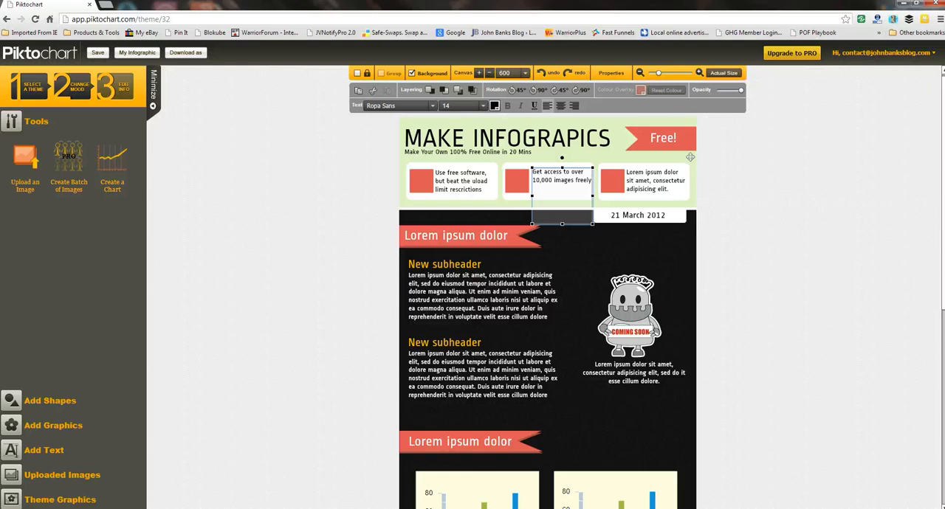
pyautogui.write(' useable for your infographics!')
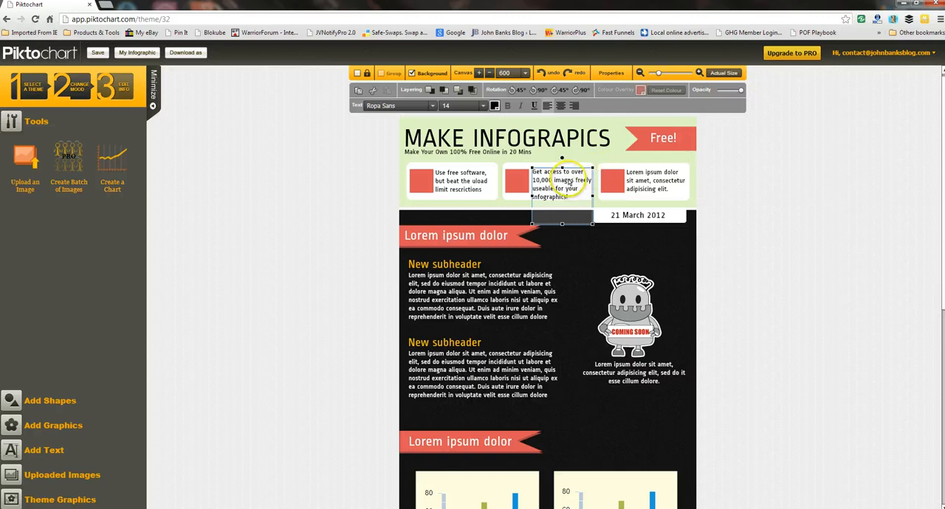
pyautogui.click(757, 193)
pyautogui.click(572, 182)
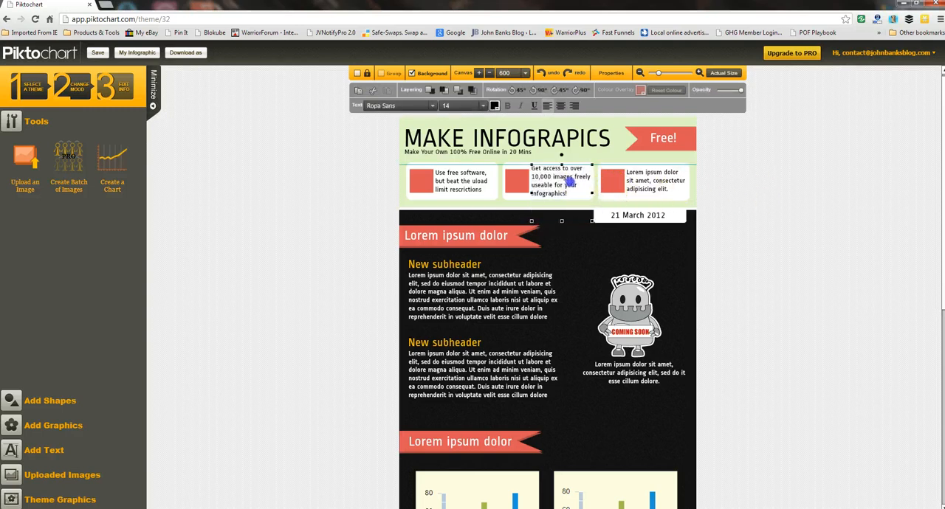
# Step: Replace the third header box's text with "SAve as your own file on your PC - do as you like with it!"
pyautogui.click(634, 188)
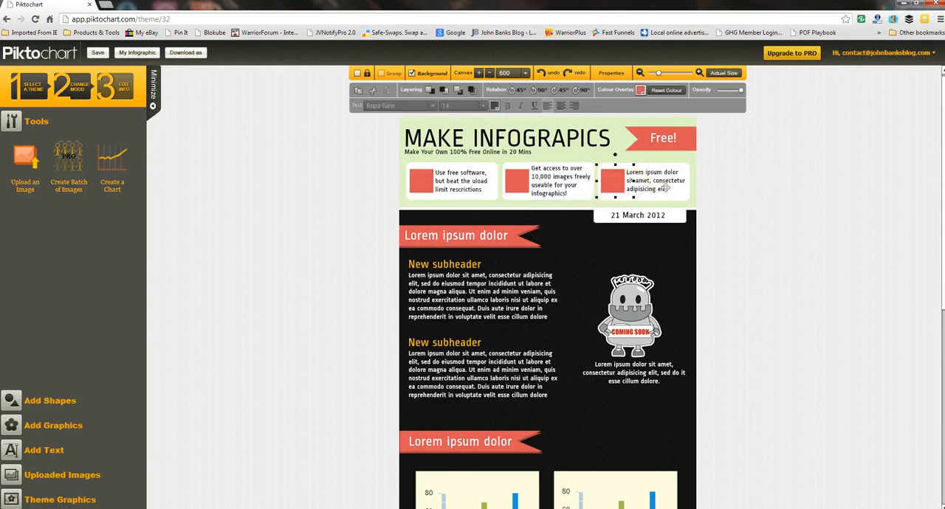
pyautogui.doubleClick(670, 191)
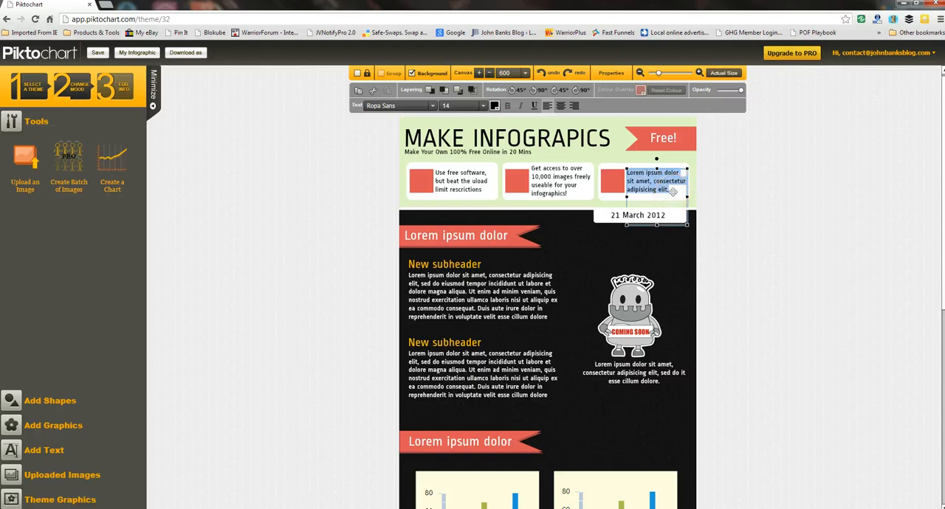
pyautogui.write('SAve as')
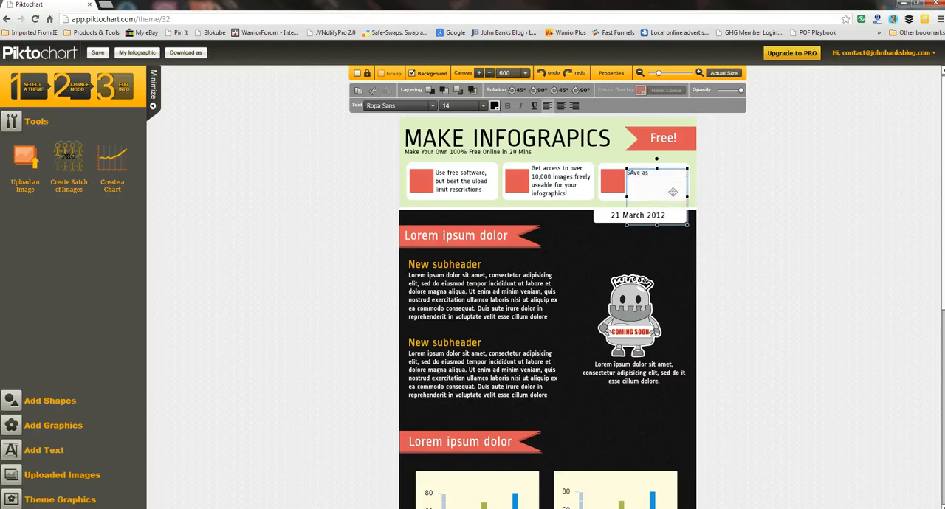
pyautogui.write(' your own files')
pyautogui.press('BackSpace')
pyautogui.write('on')
pyautogui.press('BackSpace')
pyautogui.press('BackSpace')
pyautogui.press('BackSpace')
pyautogui.press('BackSpace')
pyautogui.write('on your PC')
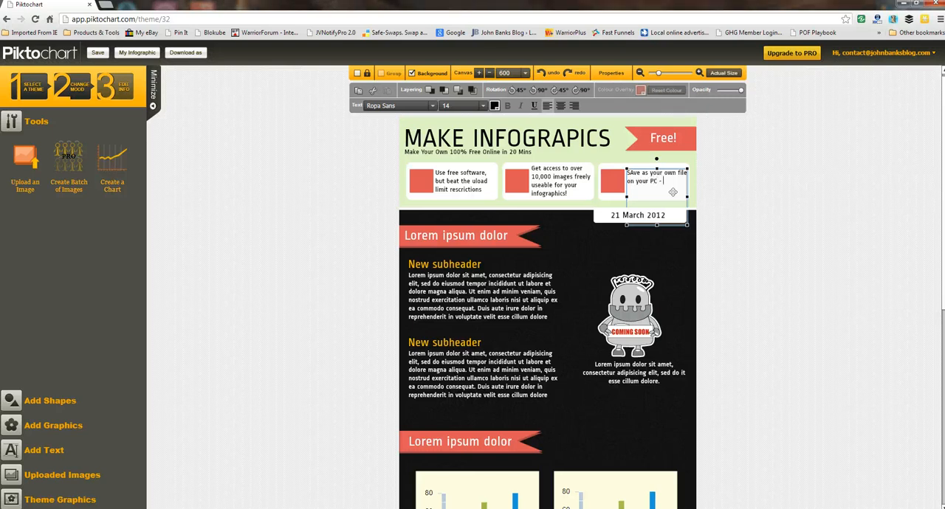
pyautogui.write(' - do as you like with it')
# Step: Correct the capitalization of the first word in the third header box to "Save"
pyautogui.press('Up')
pyautogui.press('Left')
pyautogui.press('Left')
pyautogui.press('Left')
pyautogui.press('BackSpace')
pyautogui.write('a')
pyautogui.click(748, 200)
# Step: Replace the date below the header with "InfoWSO" and center the text on its white label
pyautogui.click(654, 216)
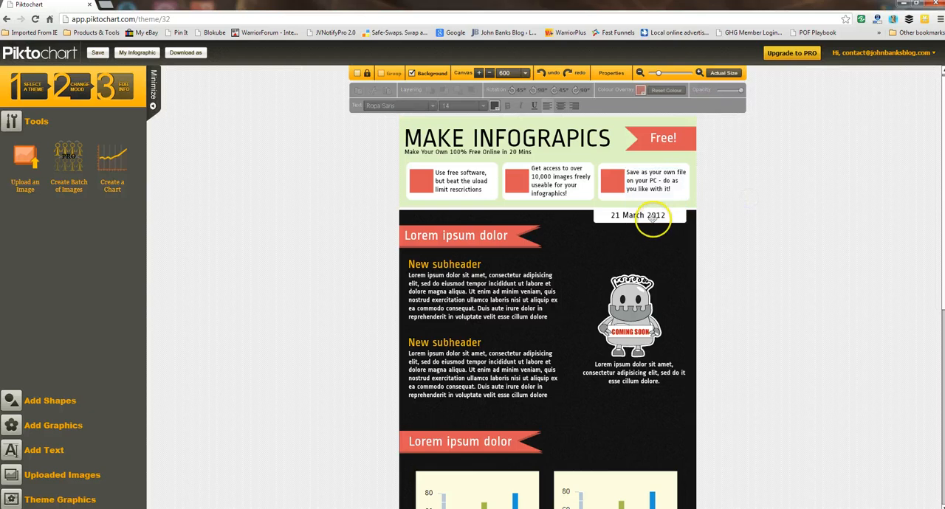
pyautogui.doubleClick(654, 215)
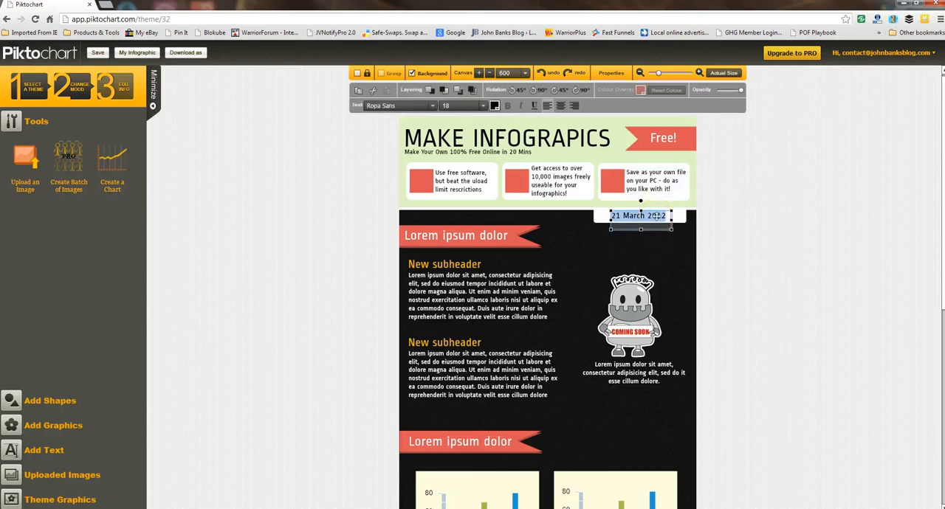
pyautogui.write('InfoWSO')
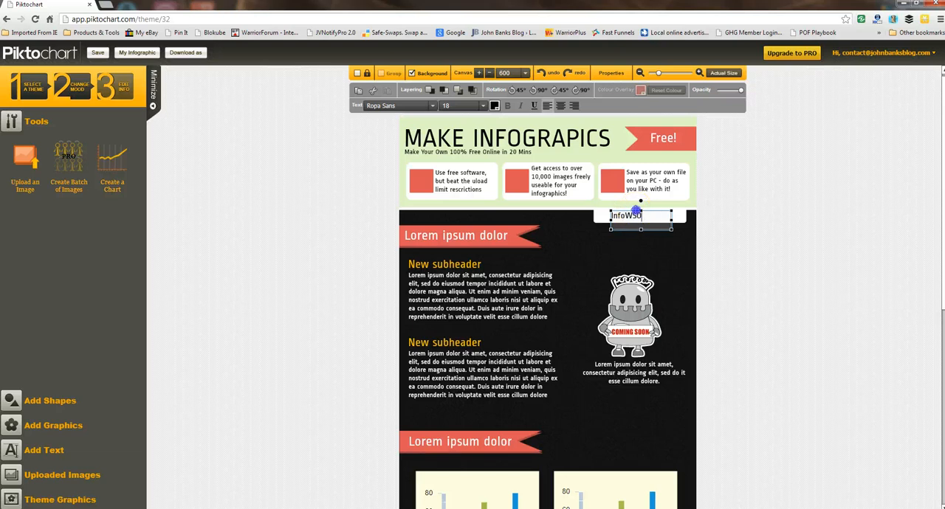
pyautogui.click(645, 212)
pyautogui.moveTo(645, 212); pyautogui.dragTo(656, 215)
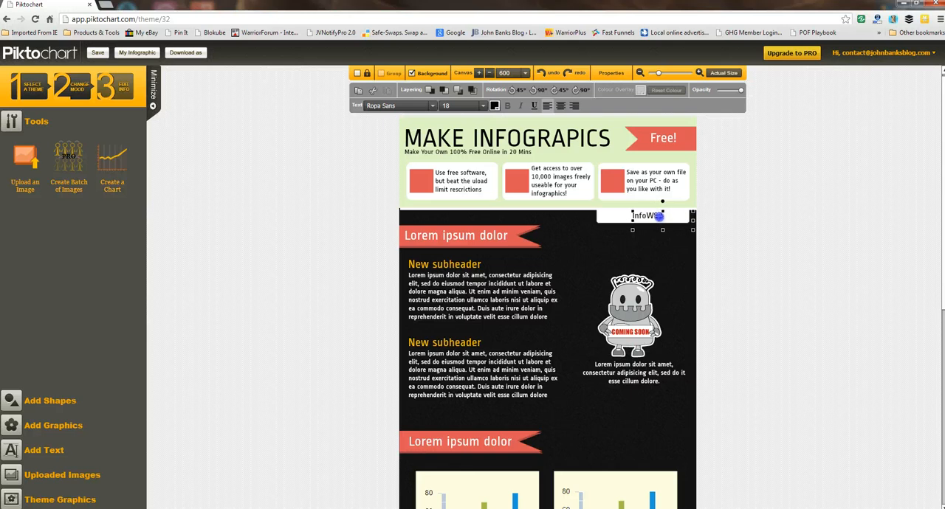
pyautogui.click(588, 232)
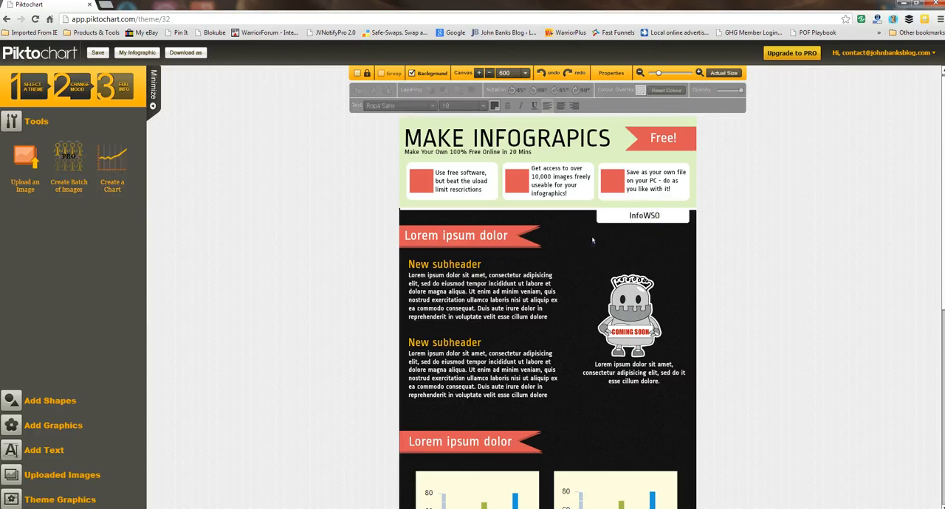
# Step: Replace the heading on the first red section ribbon with "Great for Blogs!"
pyautogui.doubleClick(485, 237)
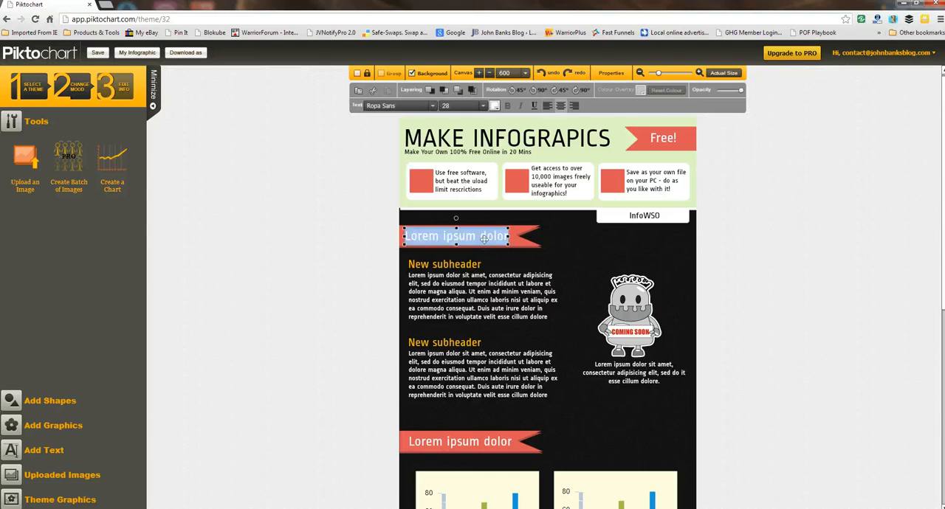
pyautogui.write('Grweat')
pyautogui.press('BackSpace')
pyautogui.press('BackSpace')
pyautogui.press('BackSpace')
pyautogui.press('BackSpace')
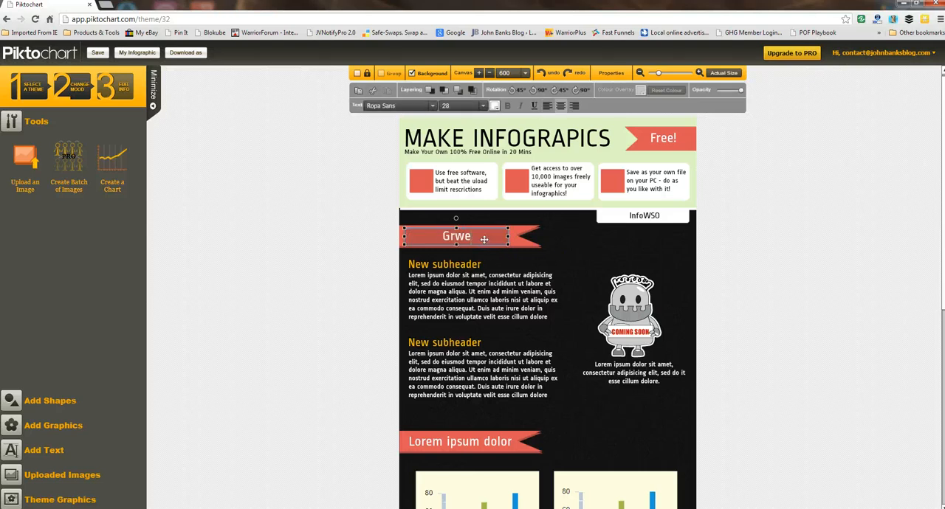
pyautogui.write('eat for Blogs')
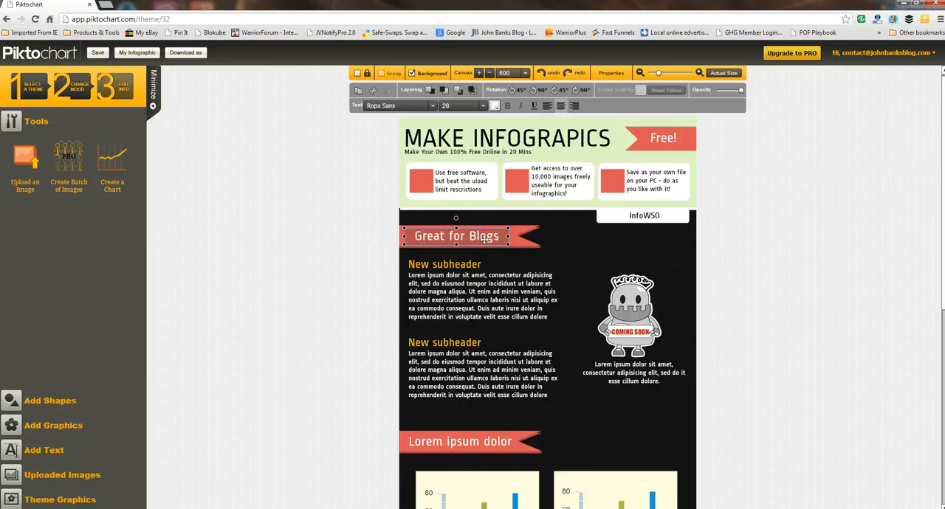
pyautogui.write('!')
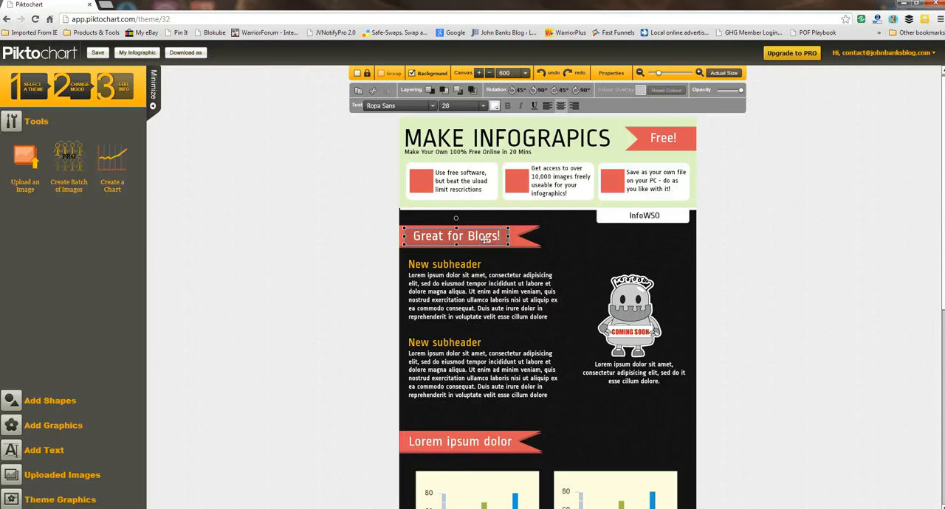
# Step: Replace the first subheader under the "Great for Blogs!" ribbon with text starting "Why Make"
pyautogui.click(480, 266)
pyautogui.doubleClick(478, 265)
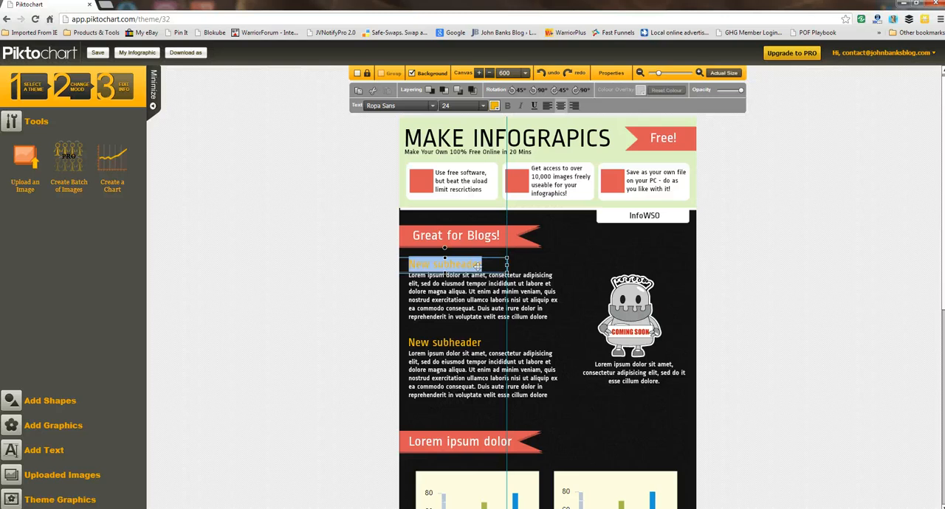
pyautogui.write('Why Make')
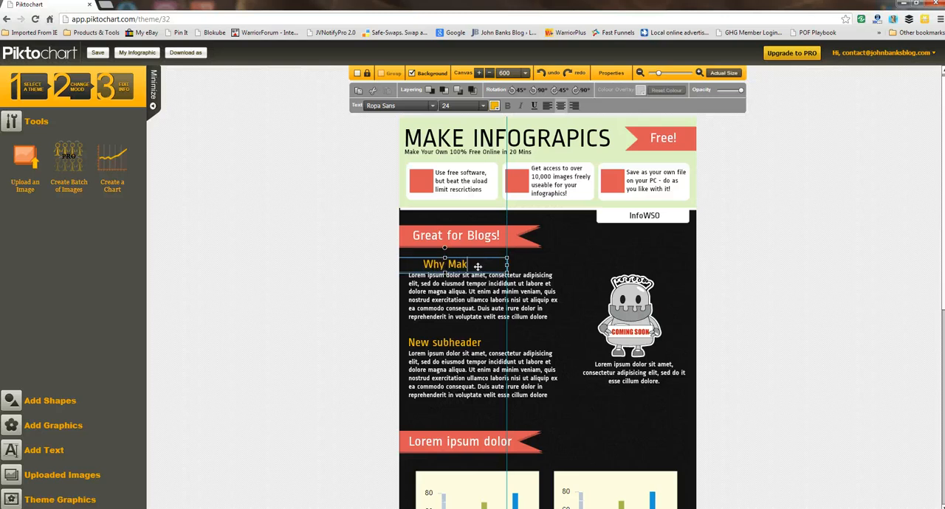
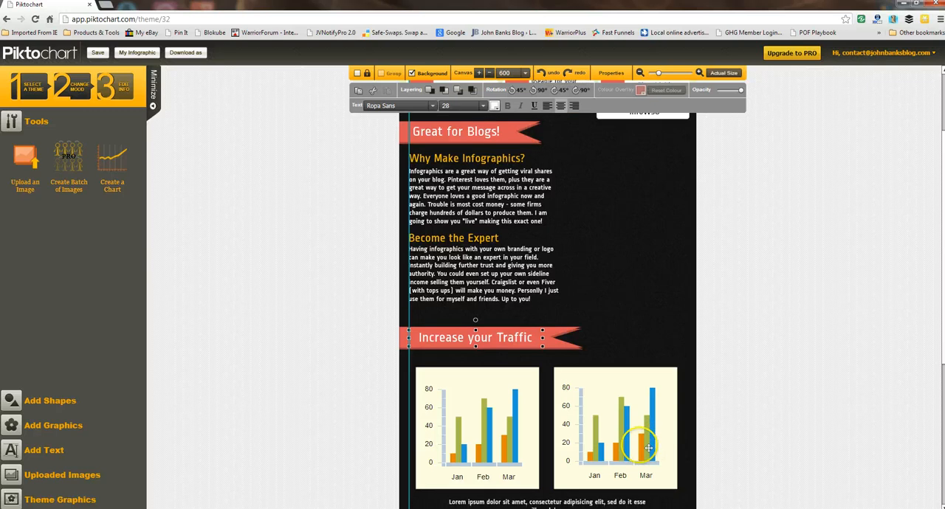
# Step: Delete the bar chart on the right cream panel and open the data grid of the remaining chart
pyautogui.press('Delete')
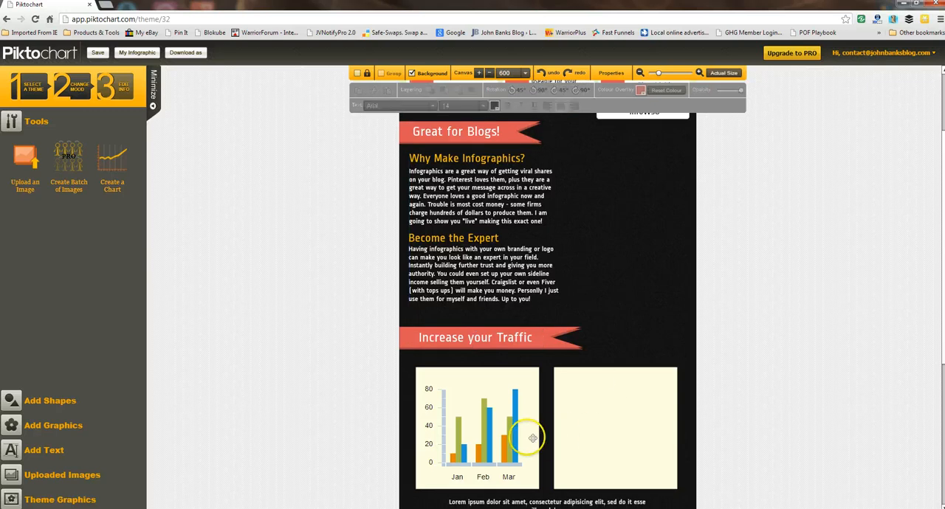
pyautogui.click(500, 435)
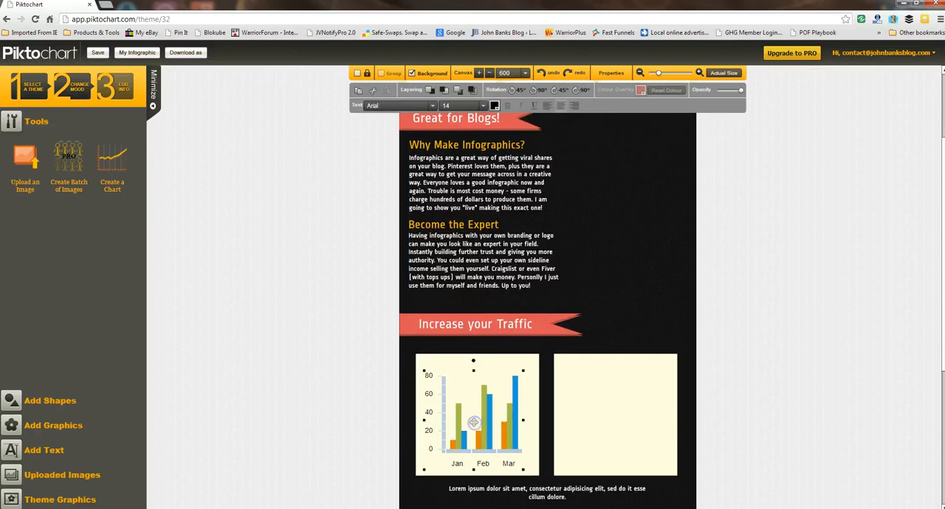
pyautogui.rightClick(473, 422)
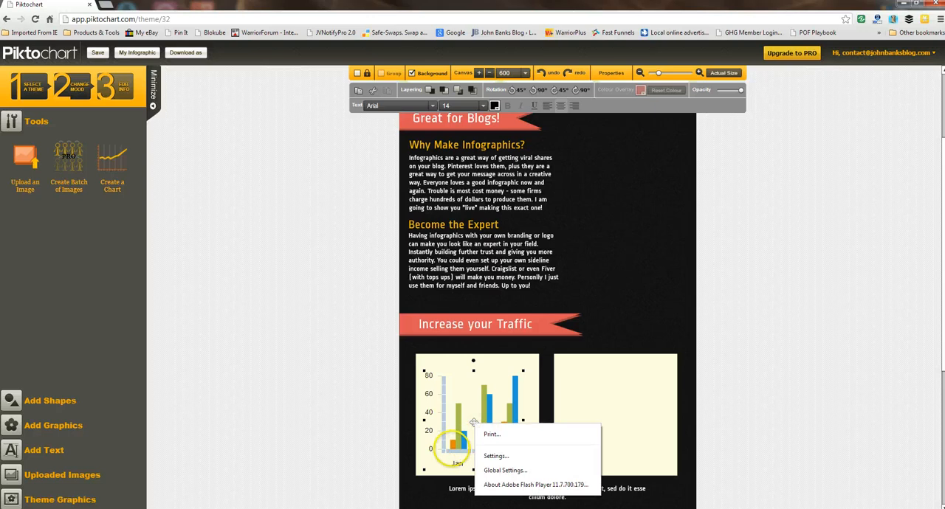
pyautogui.click(470, 423)
pyautogui.doubleClick(472, 442)
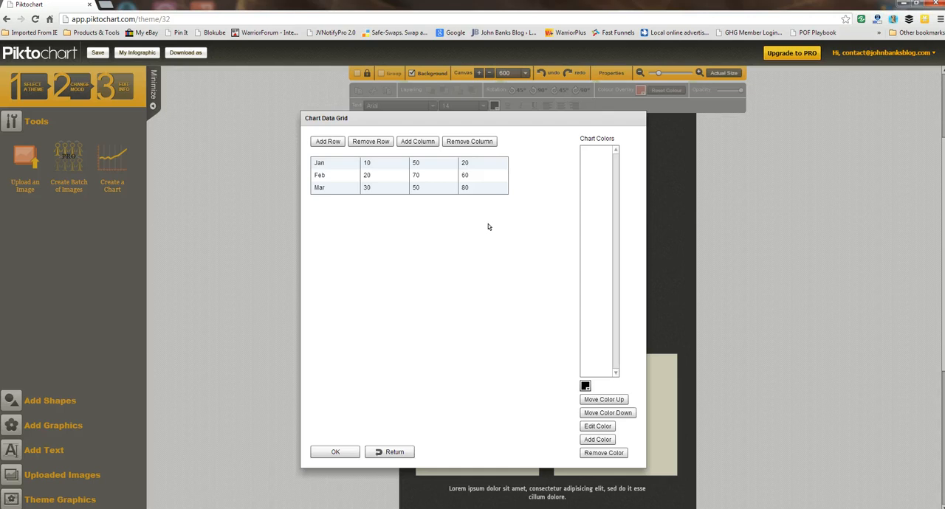
# Step: Remove the last two value columns from the chart data, leaving one value per month
pyautogui.click(471, 140)
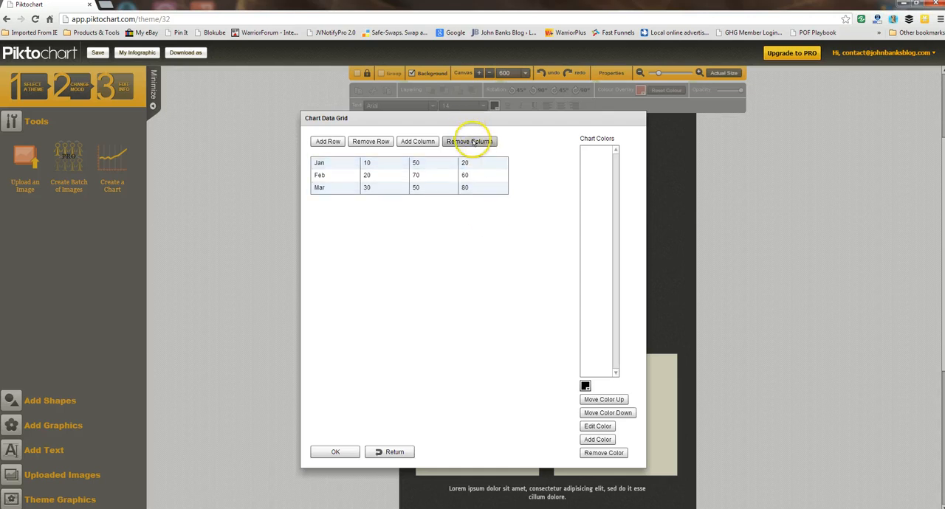
pyautogui.click(426, 142)
pyautogui.click(455, 144)
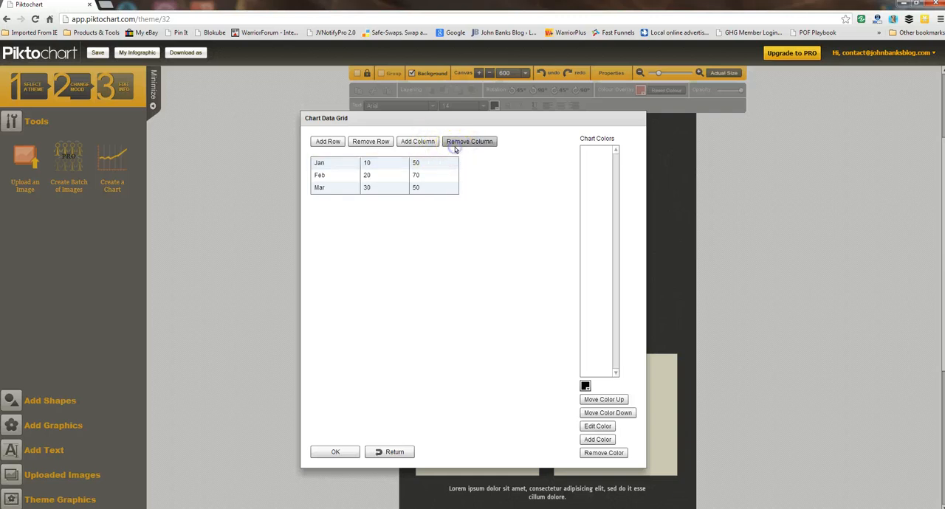
pyautogui.click(455, 144)
pyautogui.doubleClick(389, 165)
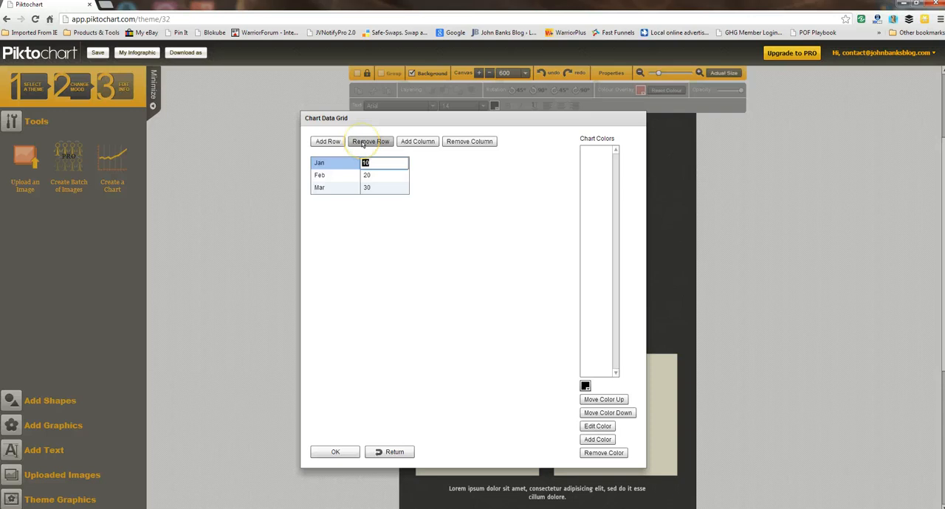
# Step: Add two rows to the chart data and label them "Apr" and "May"
pyautogui.click(330, 143)
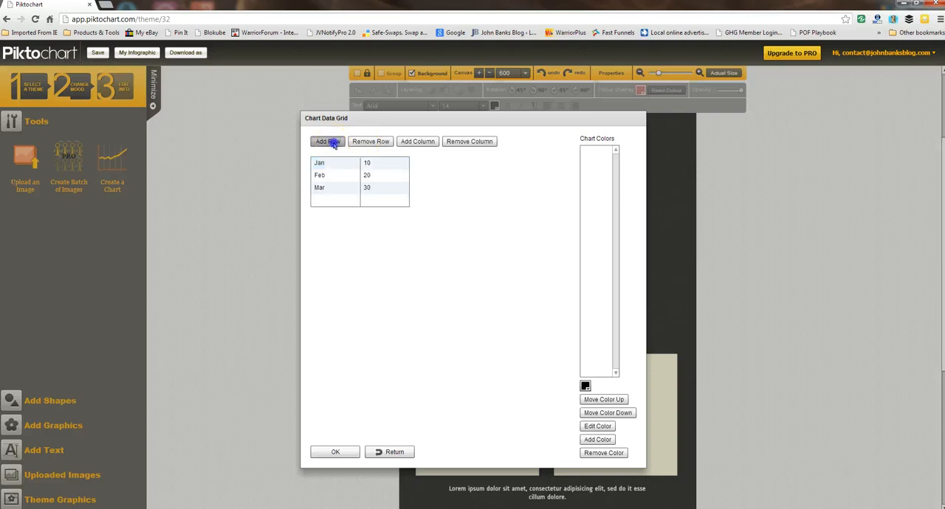
pyautogui.click(322, 202)
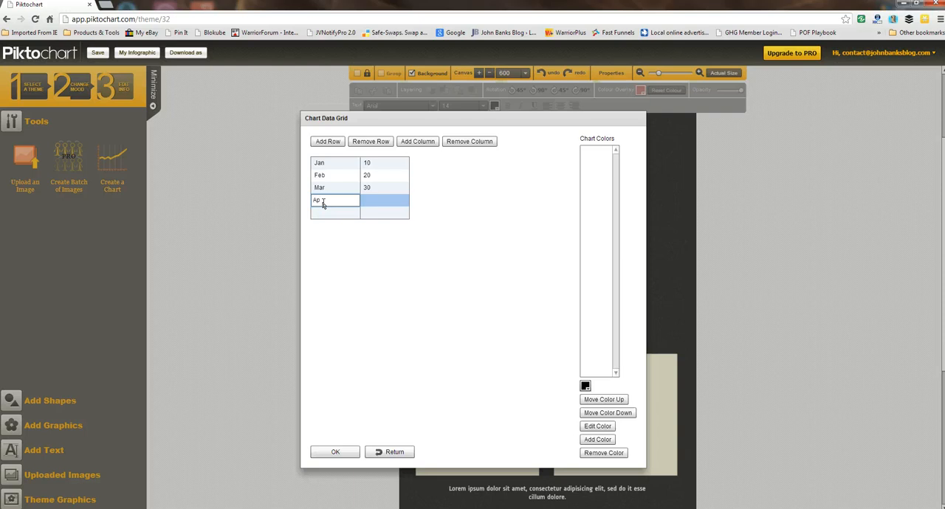
pyautogui.write('Apr')
pyautogui.click(330, 214)
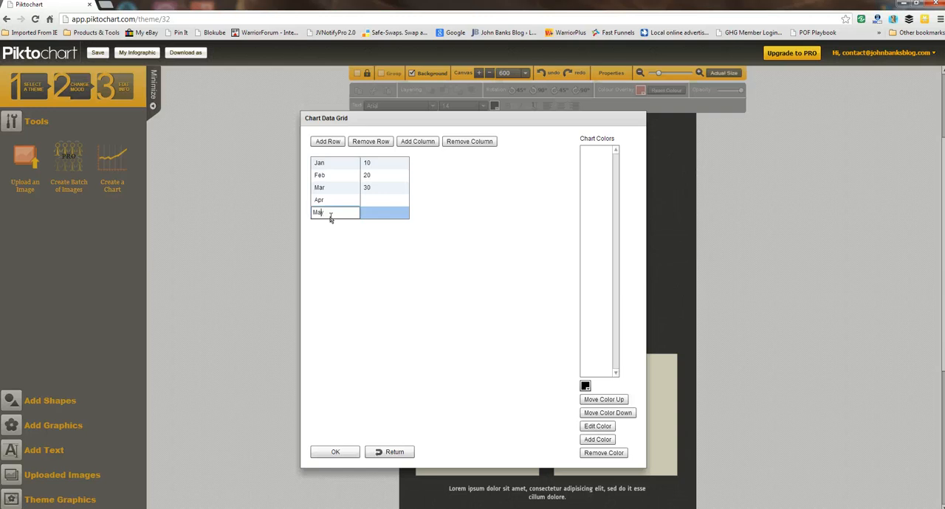
# Step: Set the monthly values to 1555 for Jan, 1674 for Feb, 2343 for Mar, 4657 for Apr and 5654 for May
pyautogui.click(376, 201)
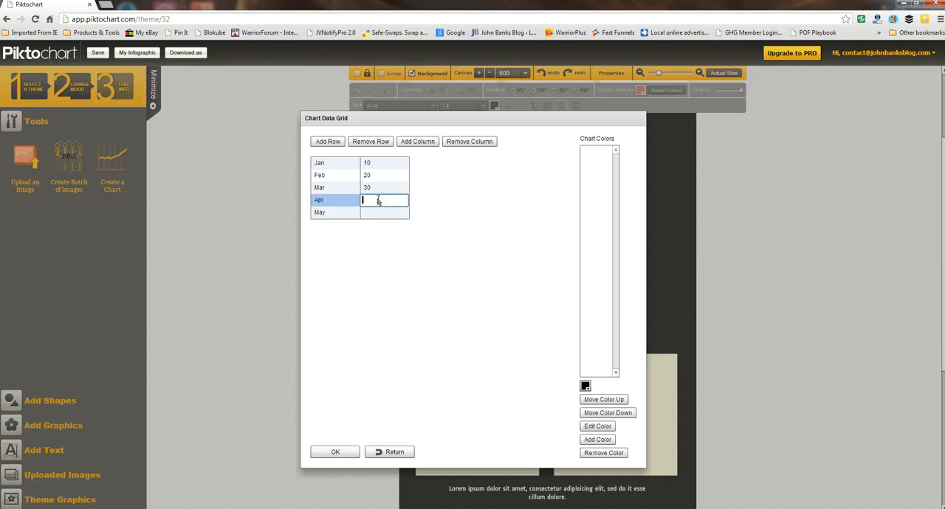
pyautogui.click(379, 163)
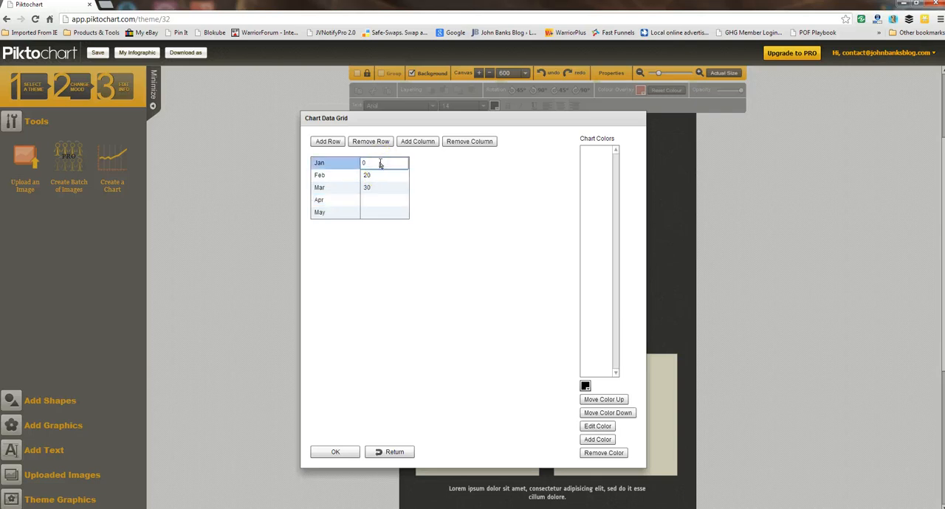
pyautogui.click(381, 176)
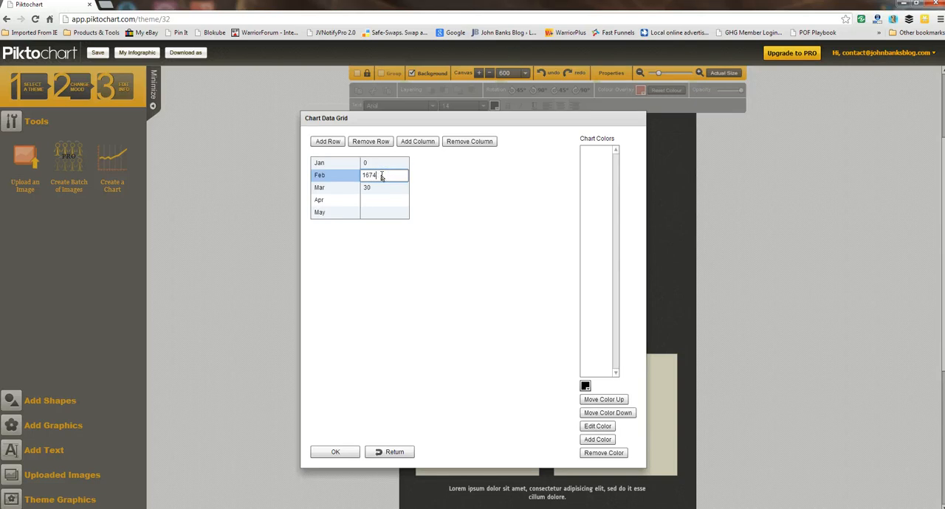
pyautogui.click(373, 188)
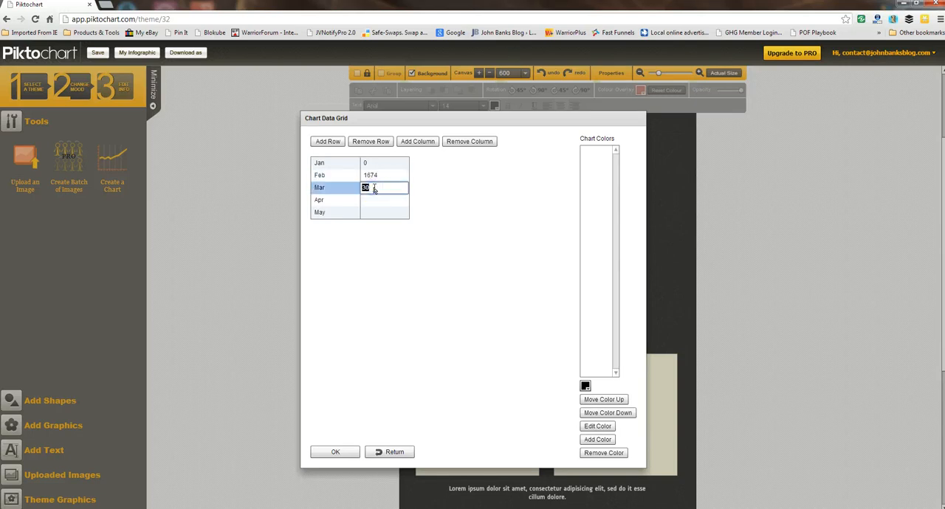
pyautogui.click(380, 200)
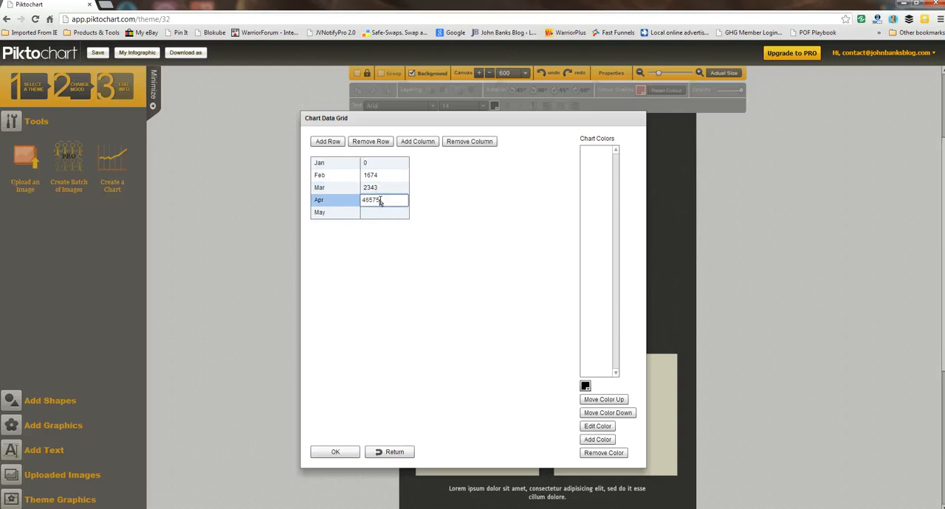
pyautogui.write('46575')
pyautogui.press('BackSpace')
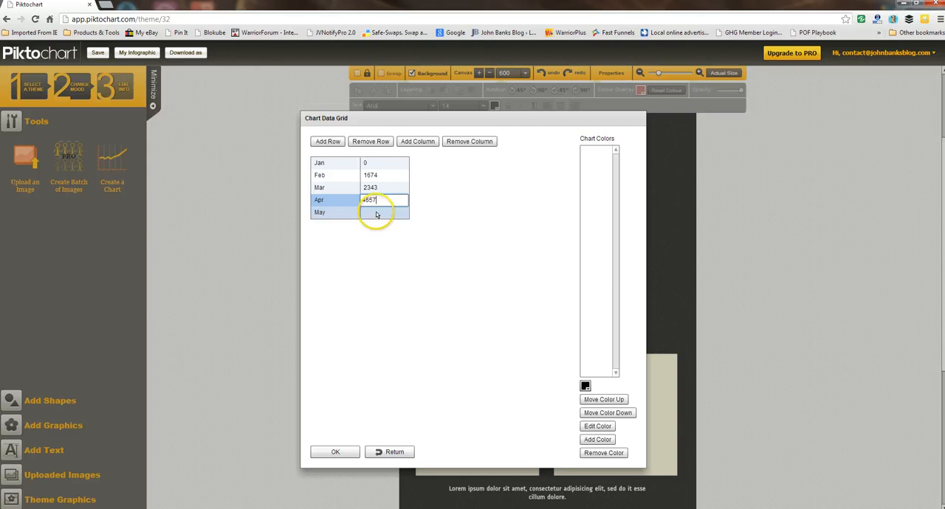
pyautogui.click(376, 214)
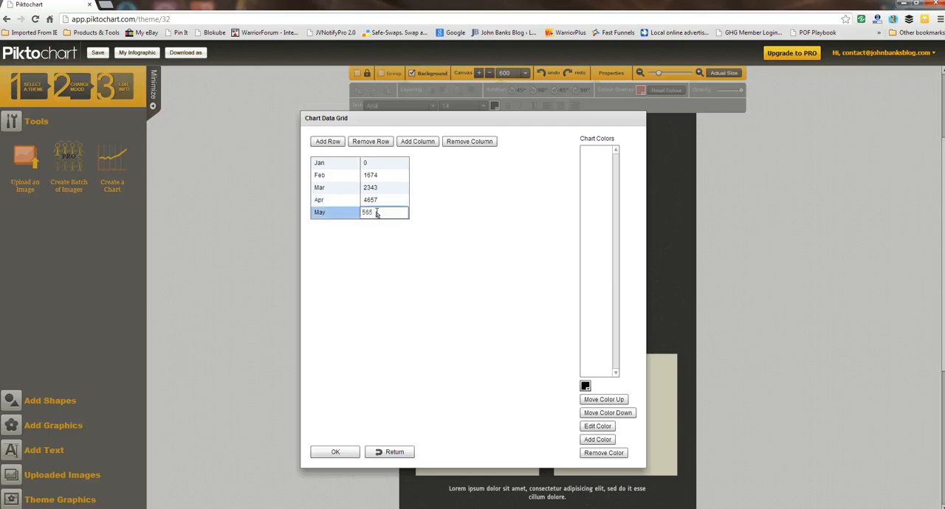
pyautogui.write('5654')
pyautogui.click(370, 162)
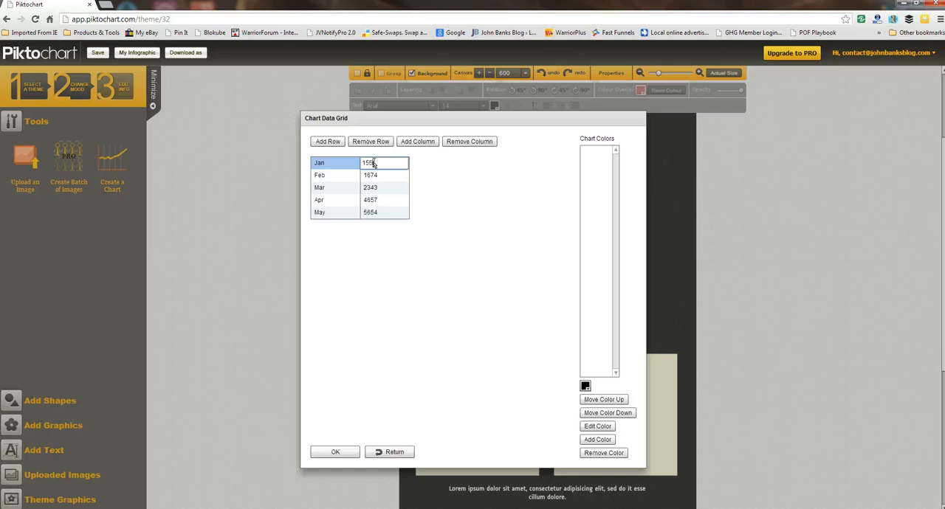
pyautogui.write('1555')
pyautogui.click(449, 223)
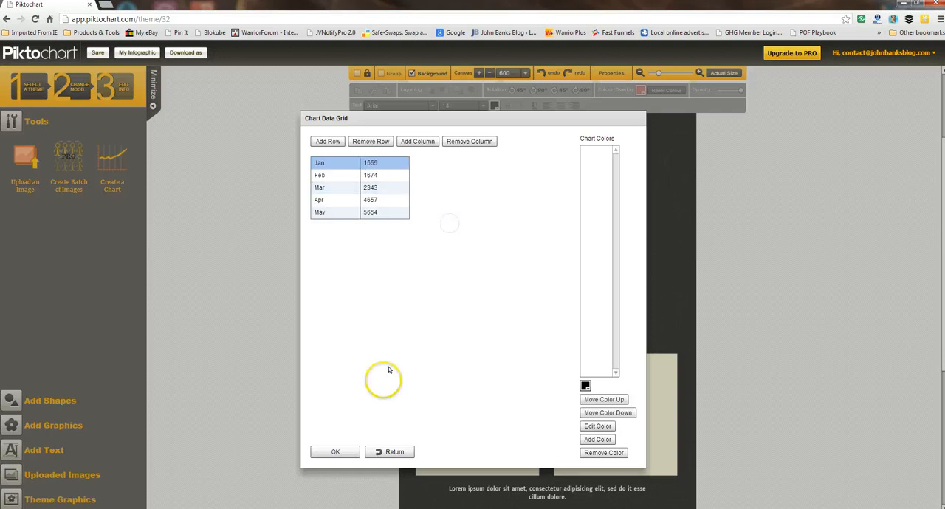
# Step: Apply the edited chart data and display it as a line chart
pyautogui.click(336, 451)
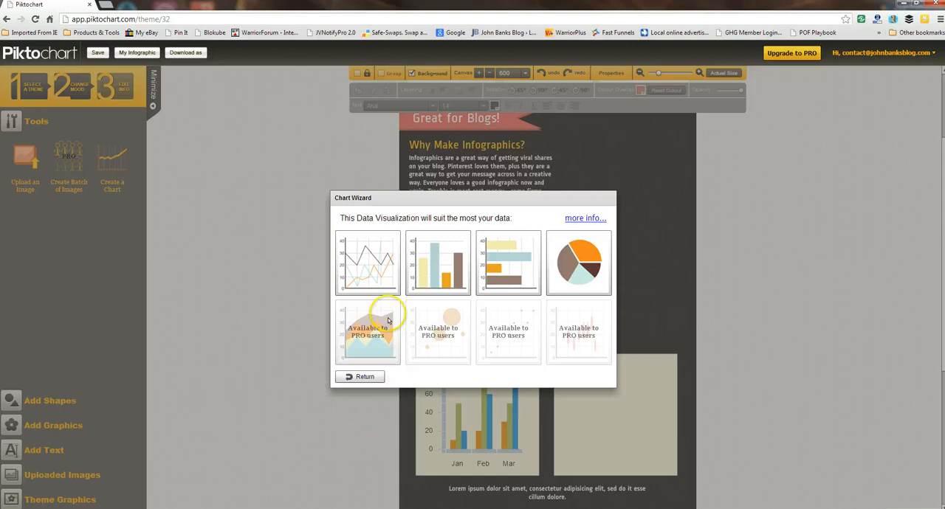
pyautogui.click(383, 285)
pyautogui.click(356, 376)
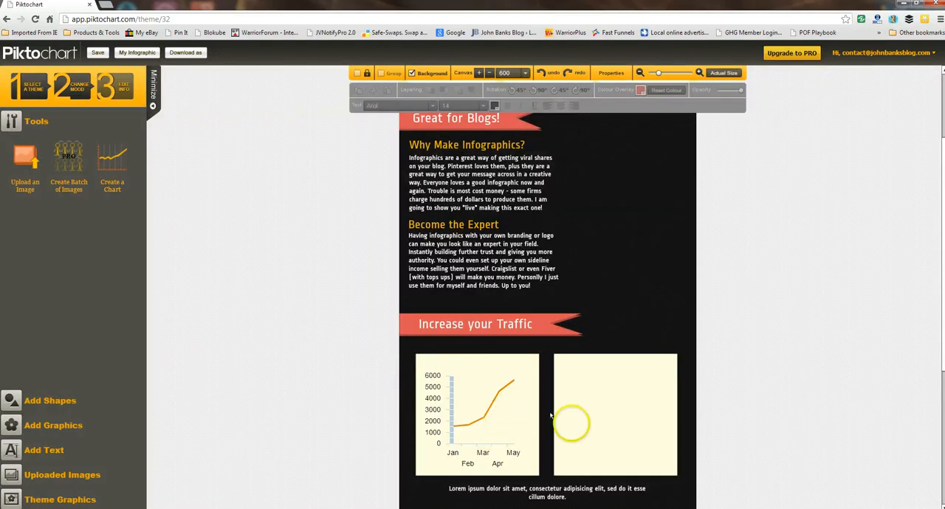
# Step: Replace the caption below the charts with "Super Easy To Follow - Watch Over My Should As I Make This Very Graphic Right In Front Of Your Eyes!"
pyautogui.scroll(-2, 622, 427)
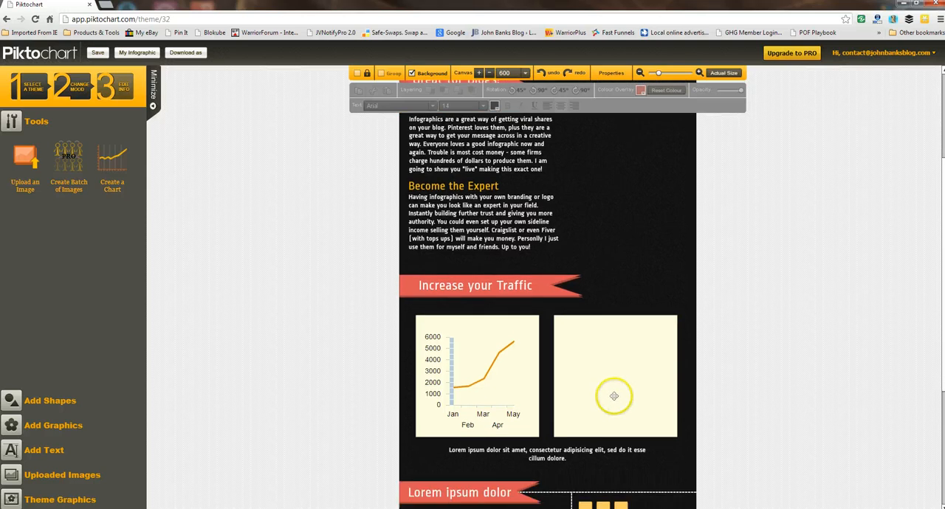
pyautogui.scroll(-1, 613, 396)
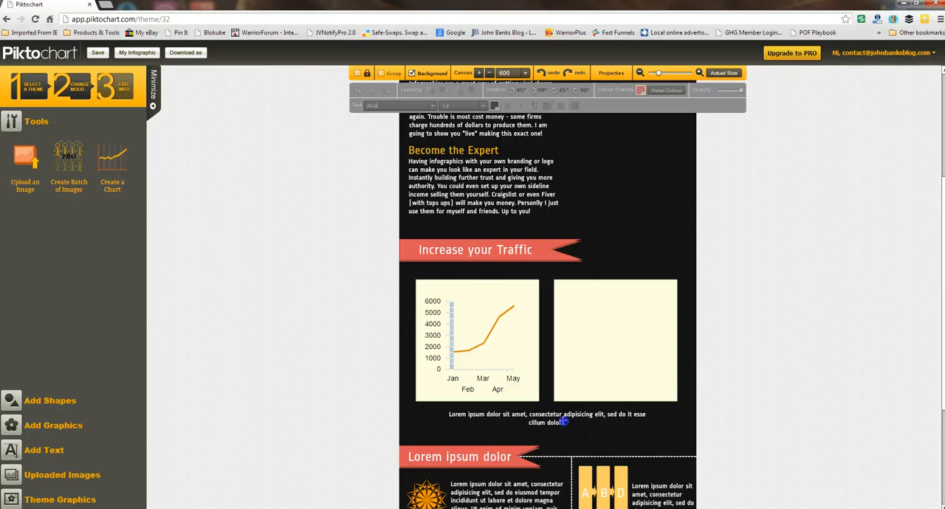
pyautogui.doubleClick(562, 420)
pyautogui.write('Sup')
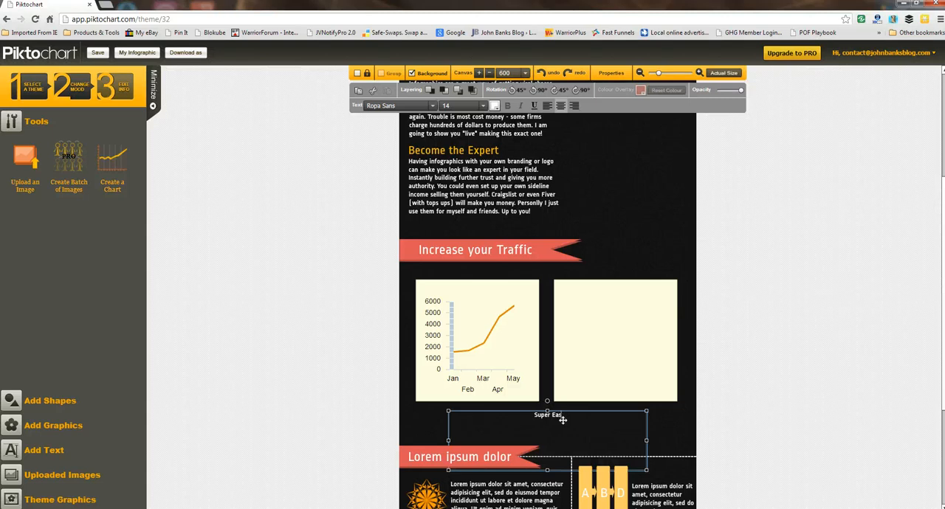
pyautogui.write('er Easy To Follow - Watch Over')
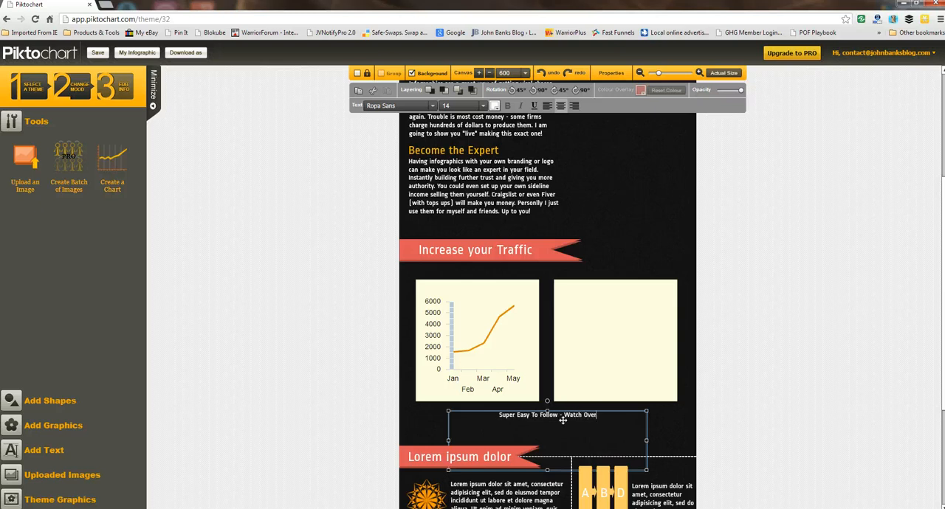
pyautogui.write(' My Should')
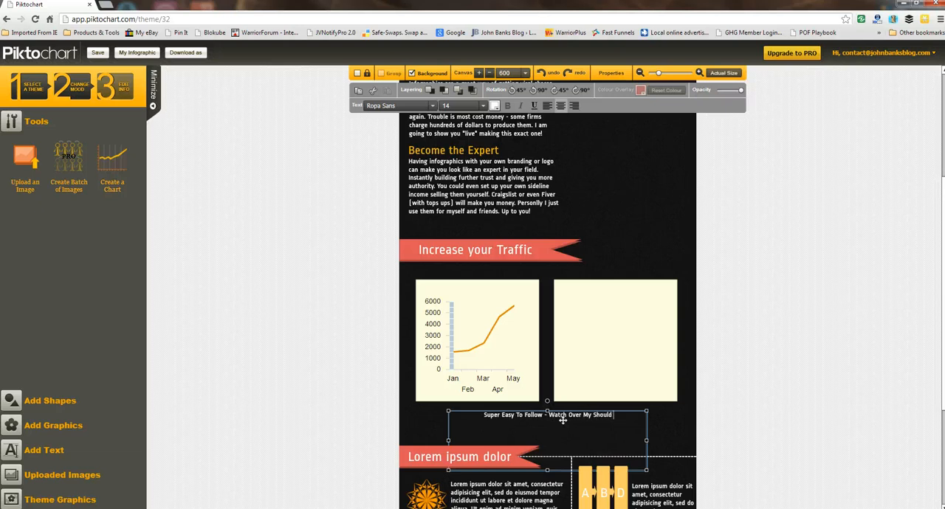
pyautogui.write(' As I M')
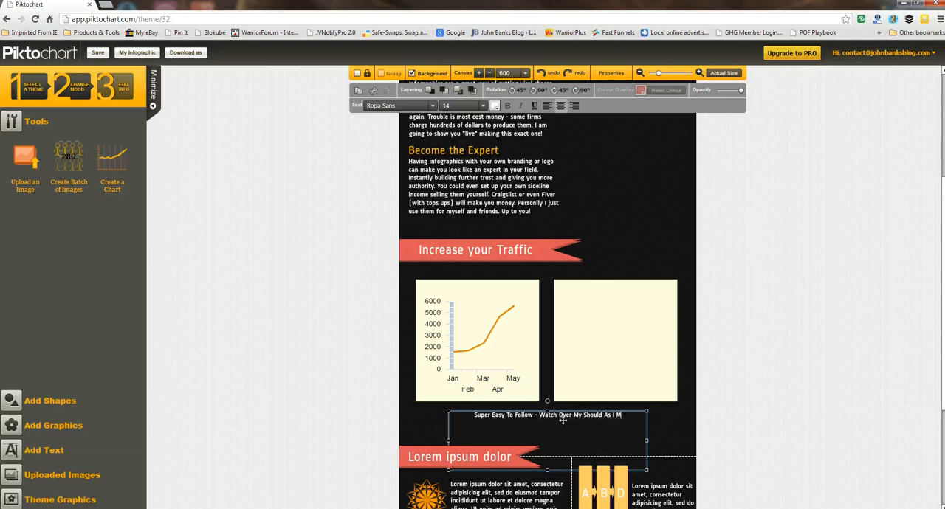
pyautogui.write('ake')
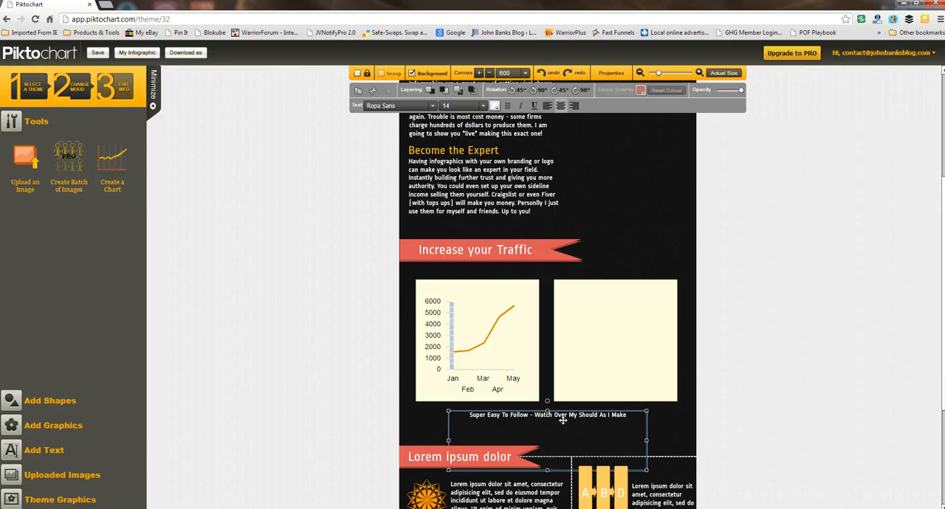
pyautogui.write(' This Very G')
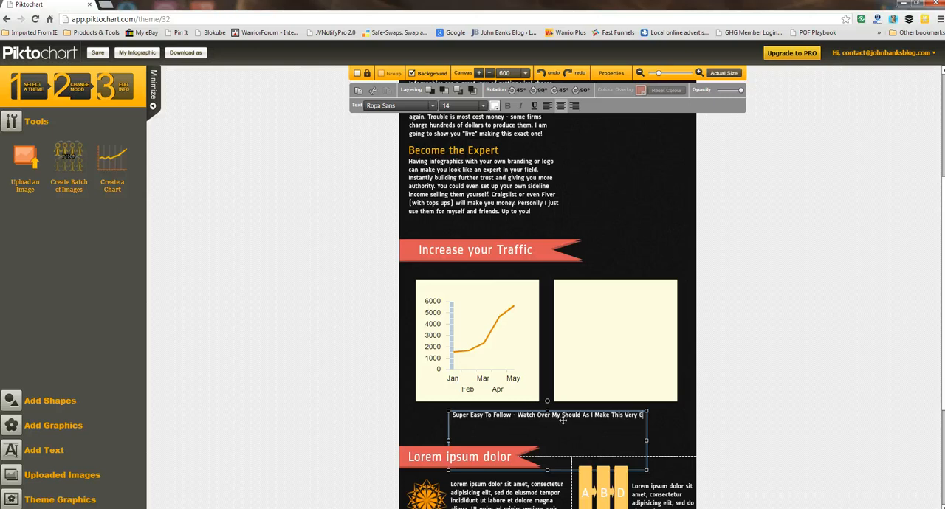
pyautogui.write('reat')
pyautogui.press('BackSpace')
pyautogui.press('BackSpace')
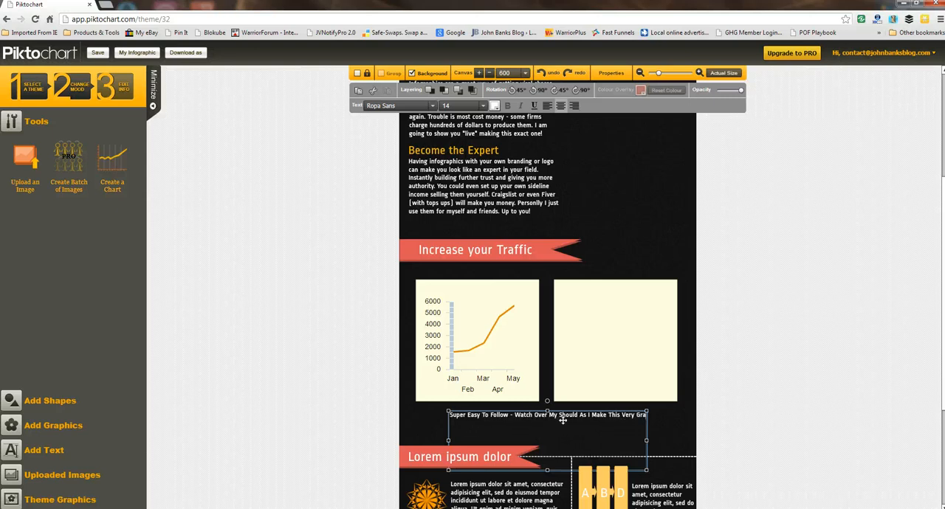
pyautogui.write('phic Right In')
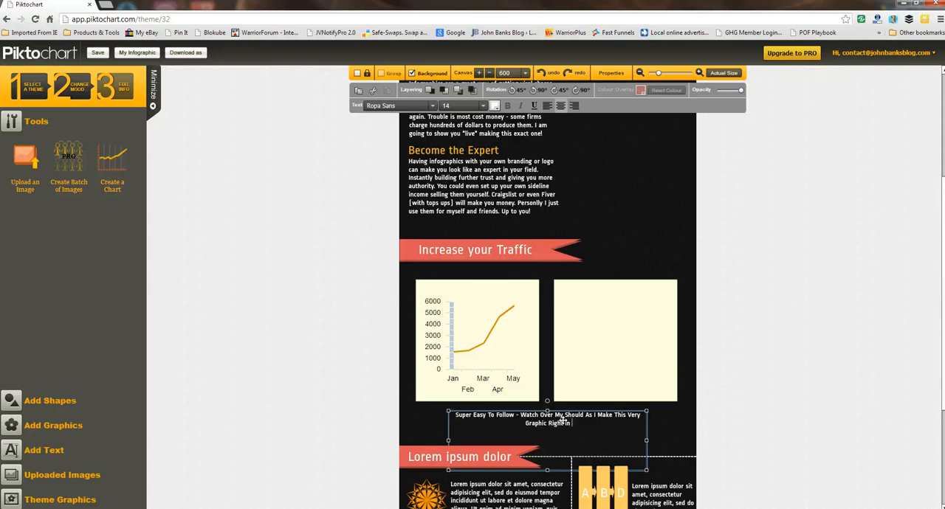
pyautogui.write('ont Of Your Eyes!')
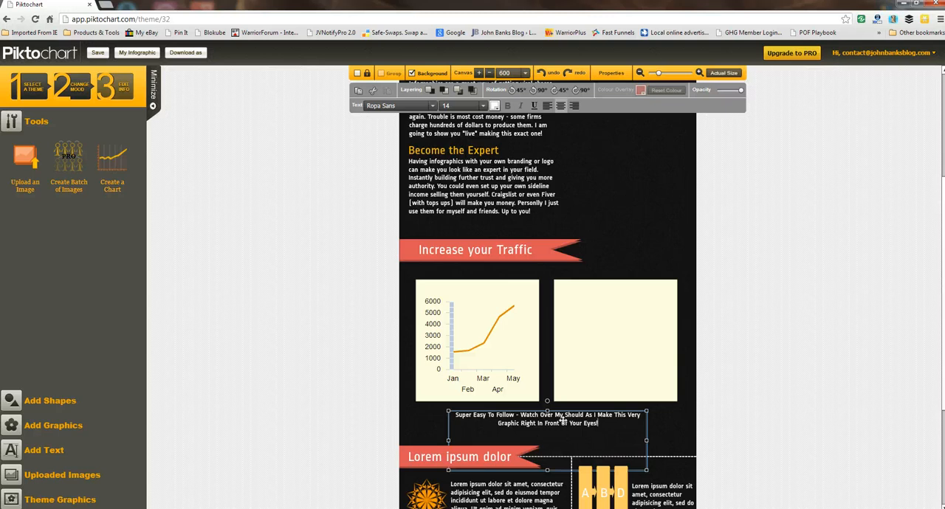
# Step: Set the font size of the entire caption below the chart panels to 24
pyautogui.moveTo(611, 422); pyautogui.dragTo(451, 415)
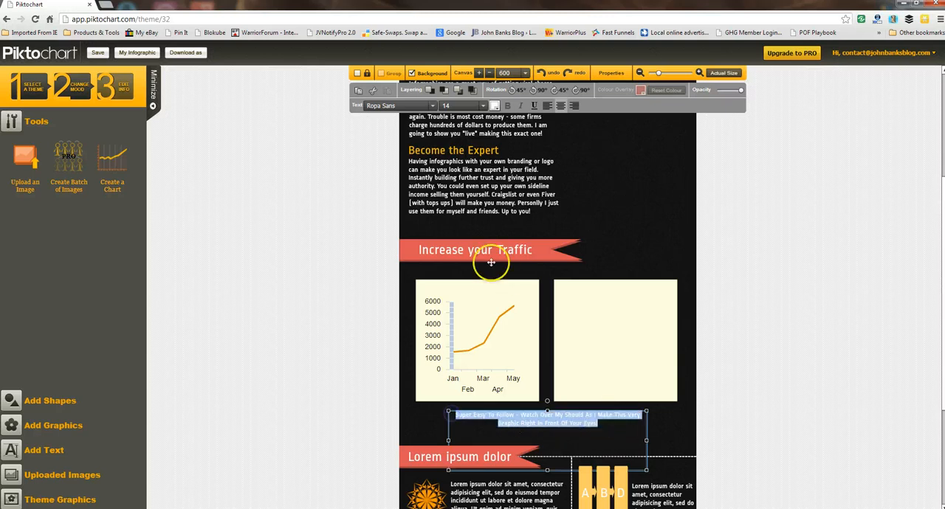
pyautogui.click(482, 105)
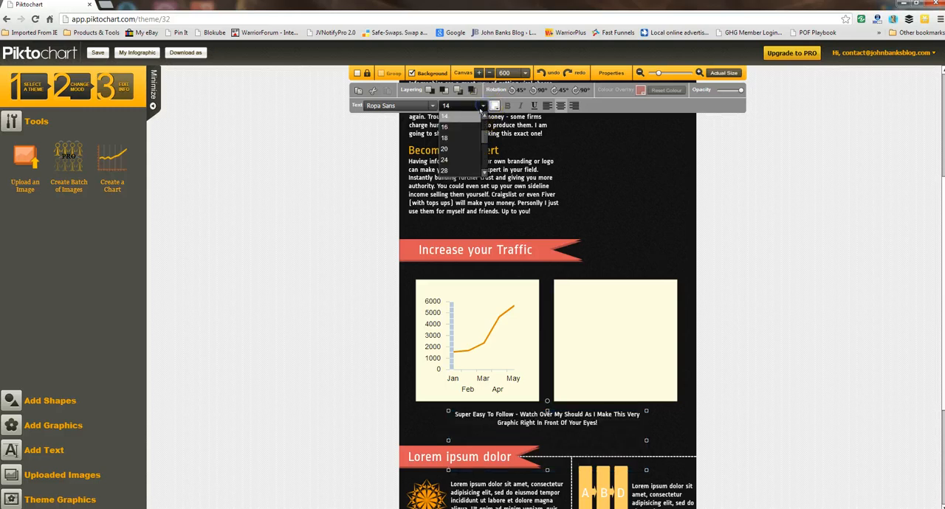
pyautogui.click(448, 159)
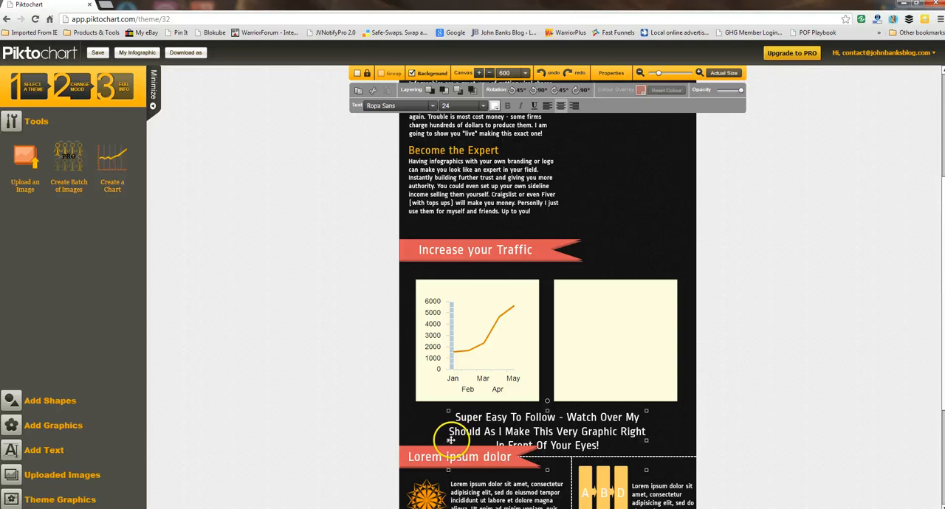
# Step: Widen the caption below the chart panels on both sides so it spans the full width of the two panels
pyautogui.moveTo(449, 441); pyautogui.dragTo(415, 440)
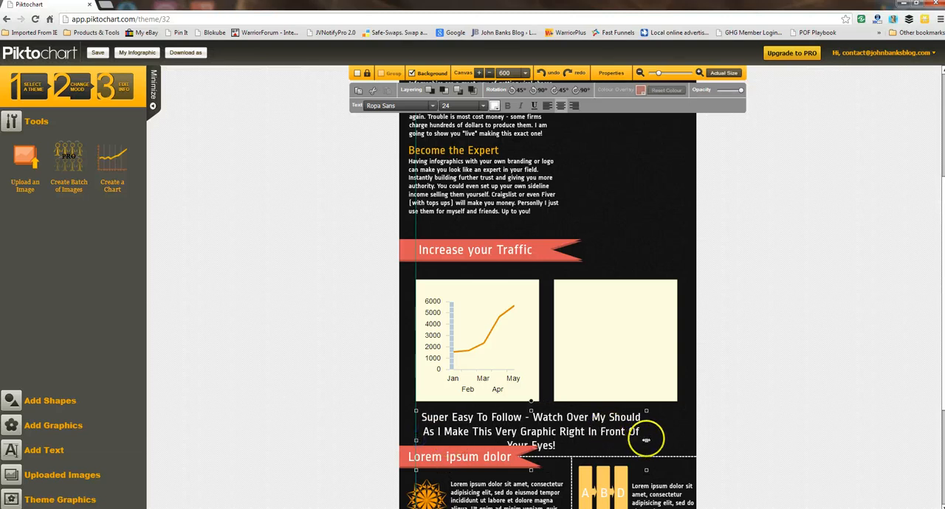
pyautogui.moveTo(646, 439); pyautogui.dragTo(677, 433)
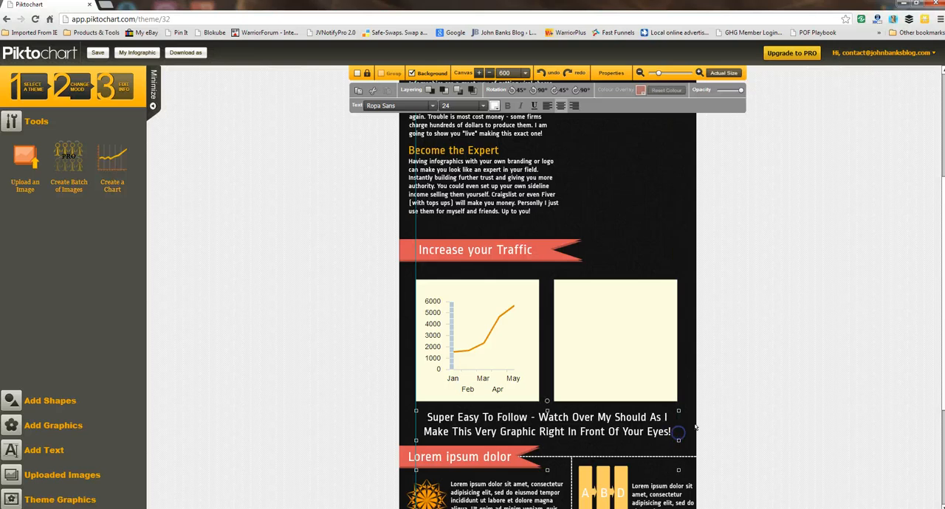
pyautogui.click(751, 397)
# Step: Replace the "Lorem ipsum dolor" ribbon heading below the caption with "Show Off Your Work"
pyautogui.scroll(-1, 743, 392)
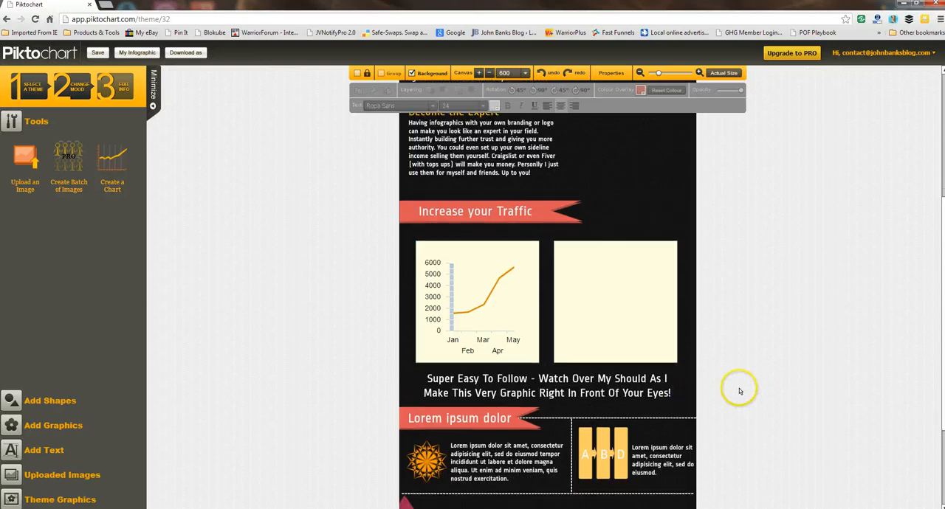
pyautogui.scroll(-1, 740, 391)
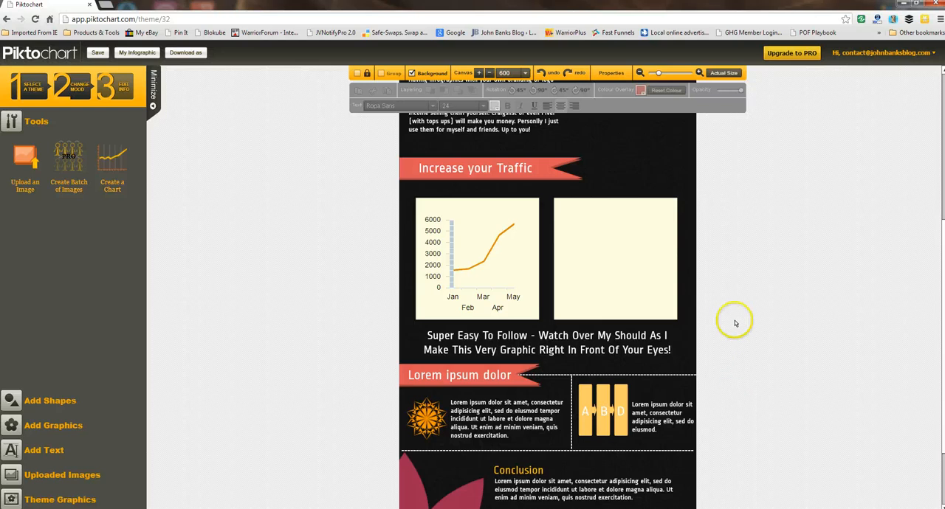
pyautogui.click(500, 365)
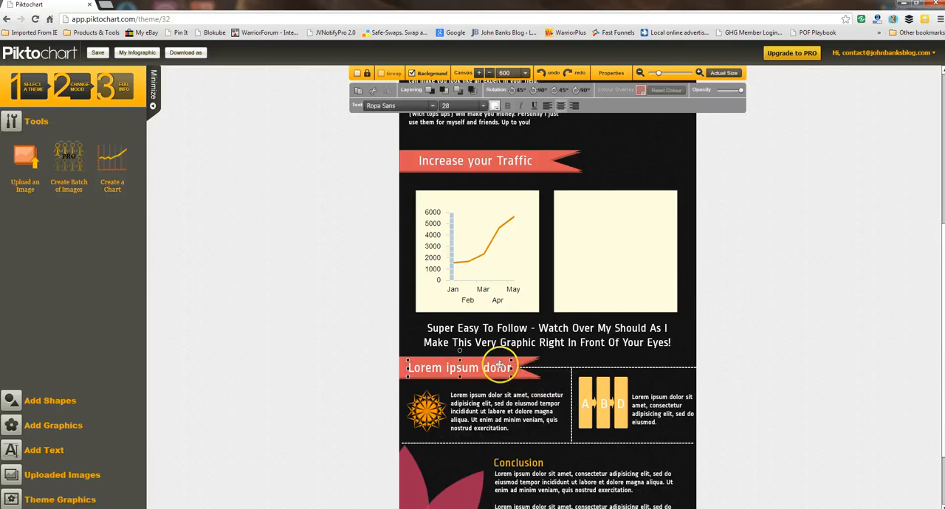
pyautogui.doubleClick(500, 365)
pyautogui.write('Sho')
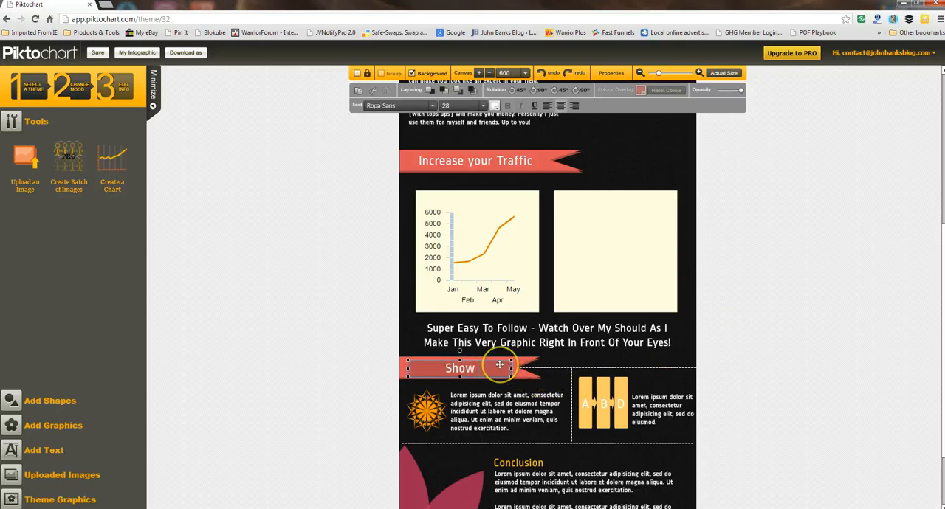
pyautogui.write('w O')
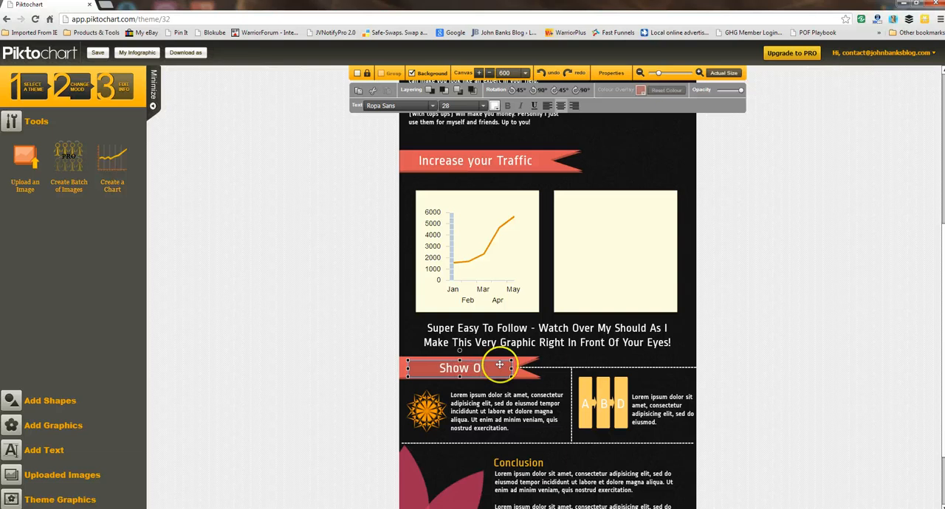
pyautogui.write('ff You')
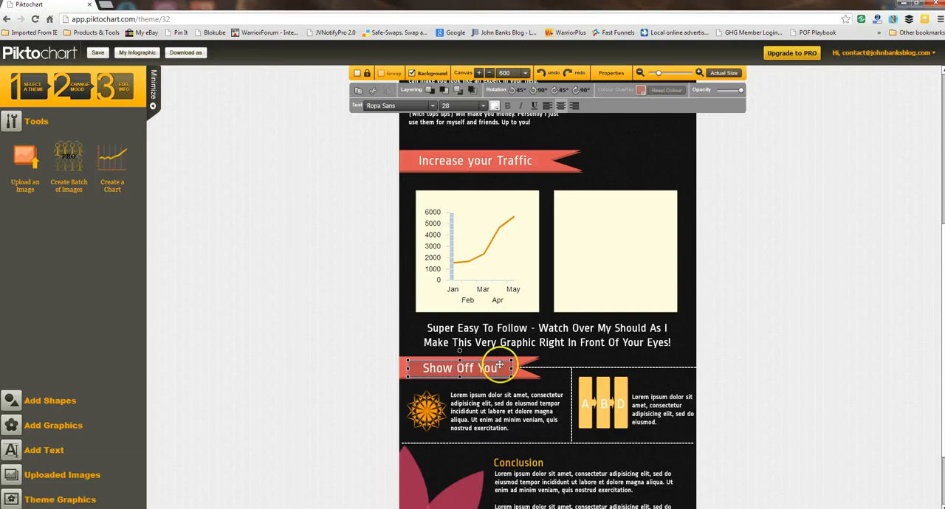
pyautogui.write('r Work')
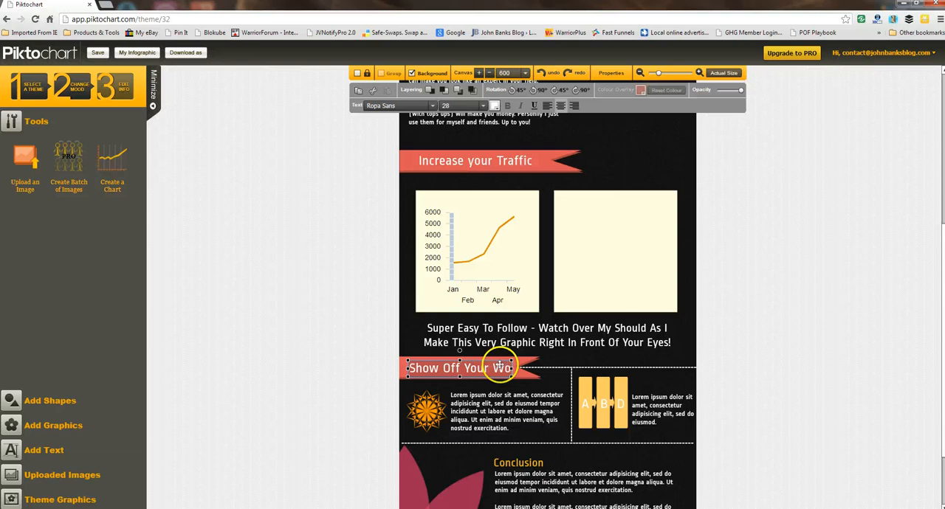
# Step: Lengthen the red ribbon behind "Show Off Your Work" and widen the heading's text box to fit on one line
pyautogui.click(529, 371)
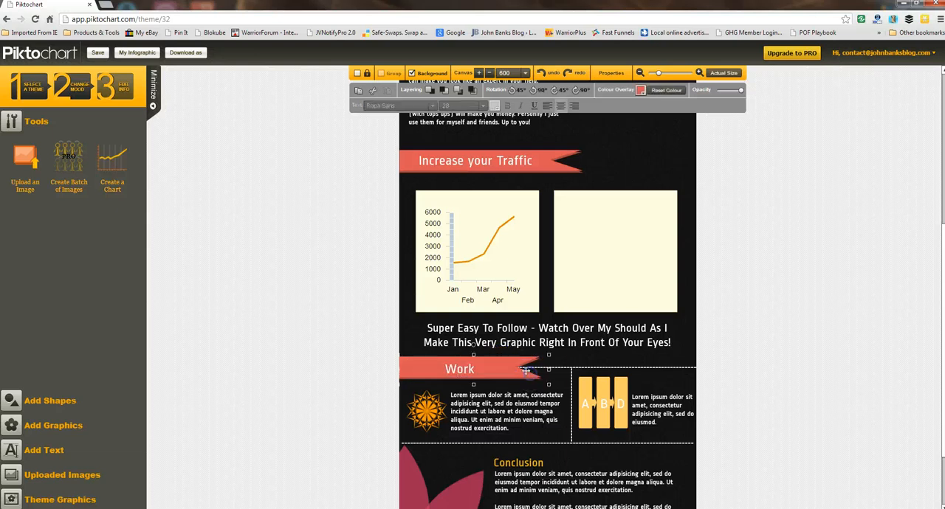
pyautogui.moveTo(546, 370); pyautogui.dragTo(610, 367)
pyautogui.click(461, 369)
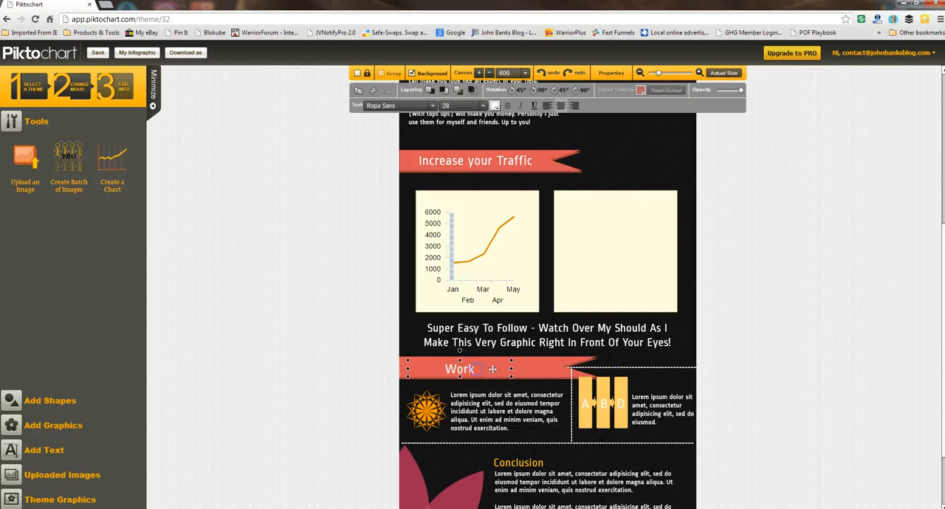
pyautogui.moveTo(509, 371); pyautogui.dragTo(561, 369)
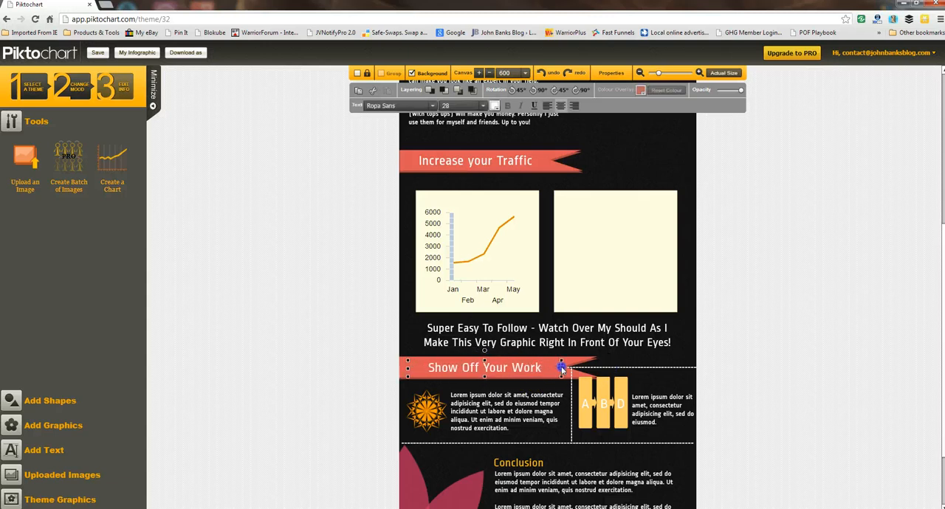
# Step: Delete the orange flower graphic and the yellow A-B-D graphic below the "Show Off Your Work" ribbon
pyautogui.click(438, 408)
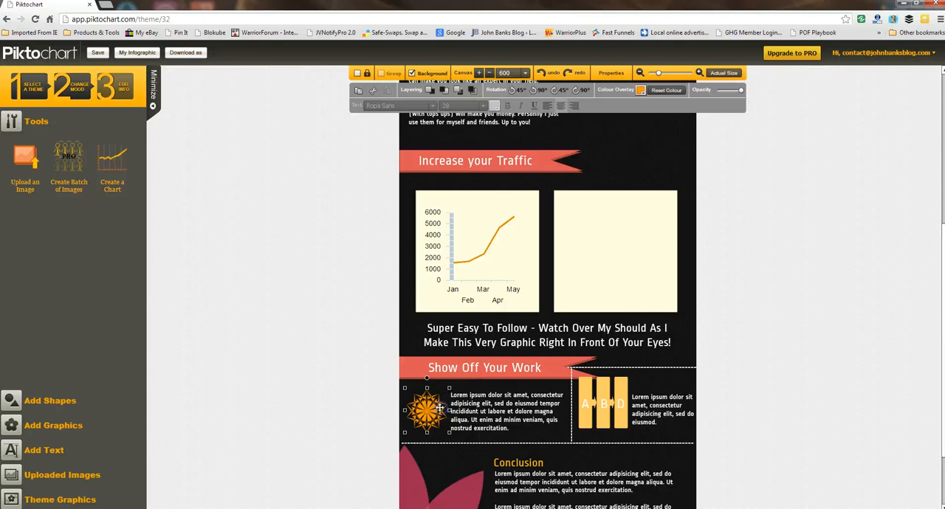
pyautogui.moveTo(439, 408); pyautogui.dragTo(588, 404)
pyautogui.press('Delete')
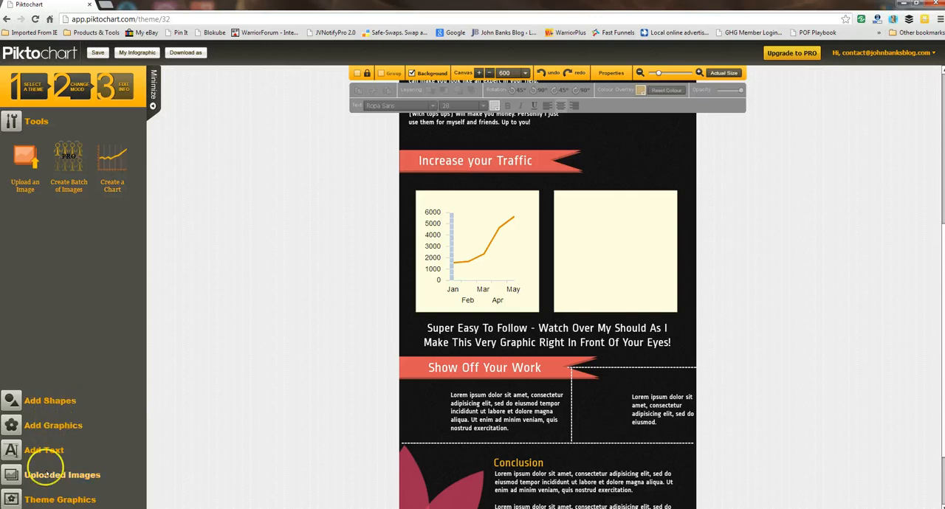
# Step: Add the Facebook icon and shrink it to fit the empty spot beside the first paragraph under "Show Off Your Work"
pyautogui.click(44, 425)
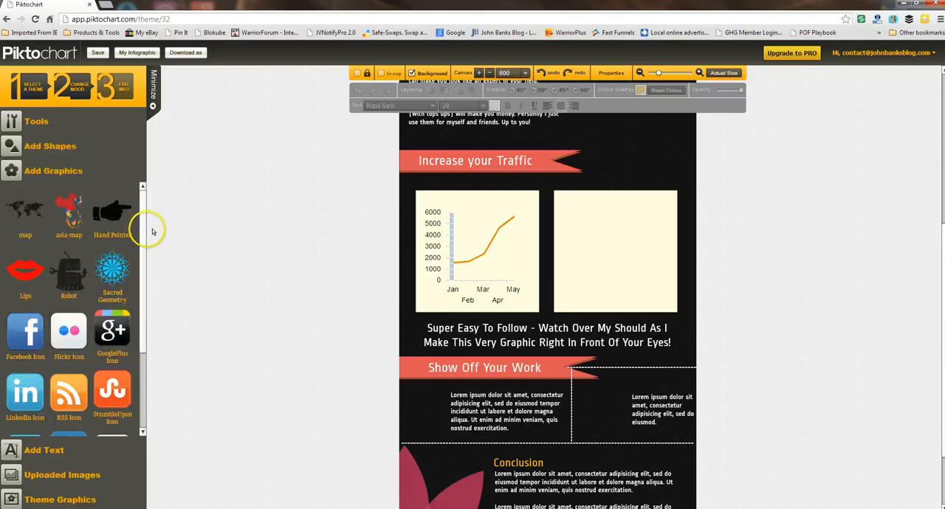
pyautogui.moveTo(143, 232); pyautogui.dragTo(142, 271)
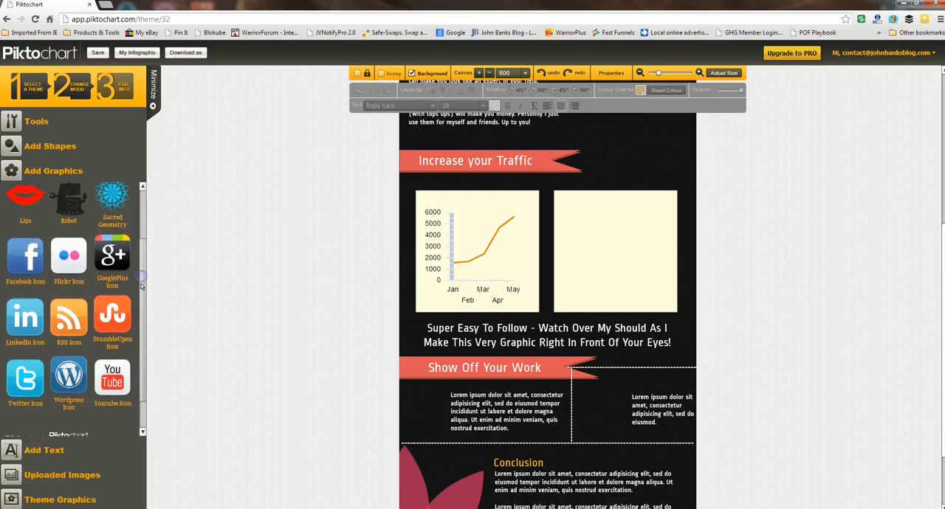
pyautogui.moveTo(28, 258); pyautogui.dragTo(428, 411)
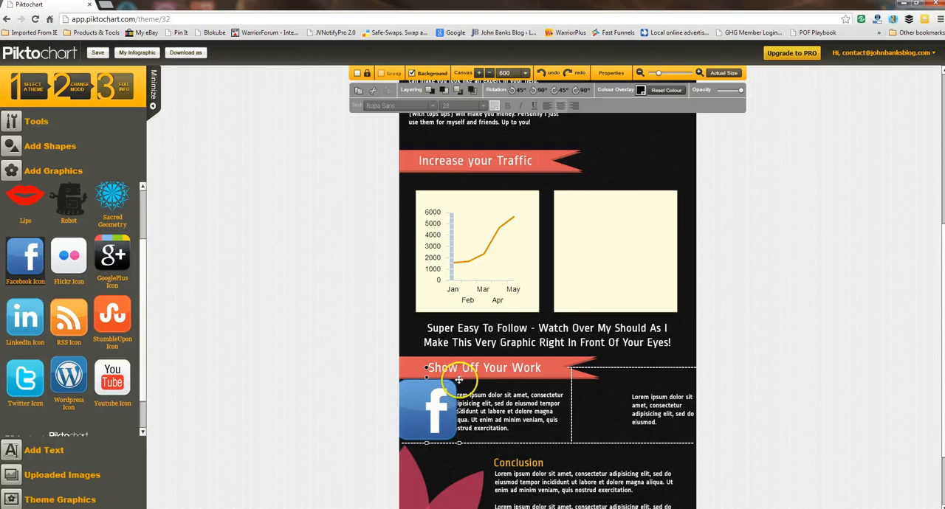
pyautogui.moveTo(459, 378); pyautogui.dragTo(434, 409)
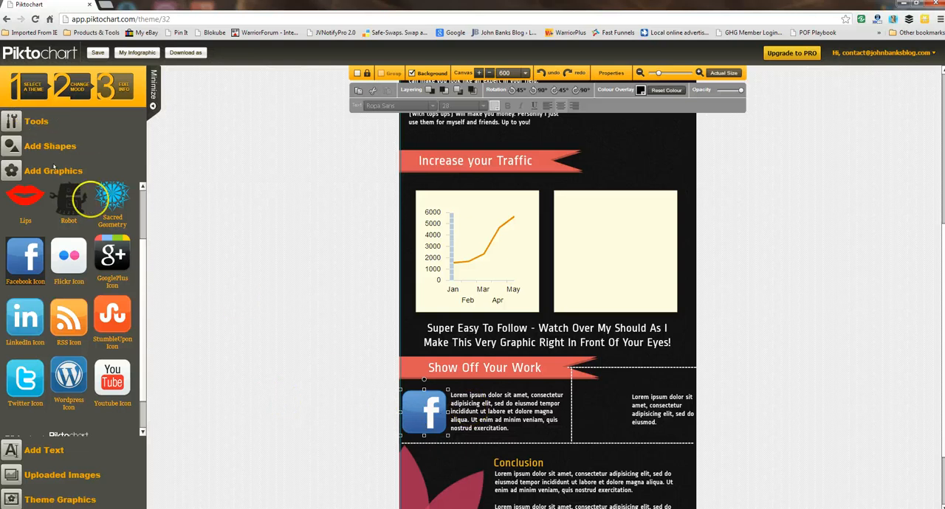
# Step: Replace the placeholder paragraph beside the Facebook icon with "Facebook loves them! - Watch"
pyautogui.doubleClick(495, 416)
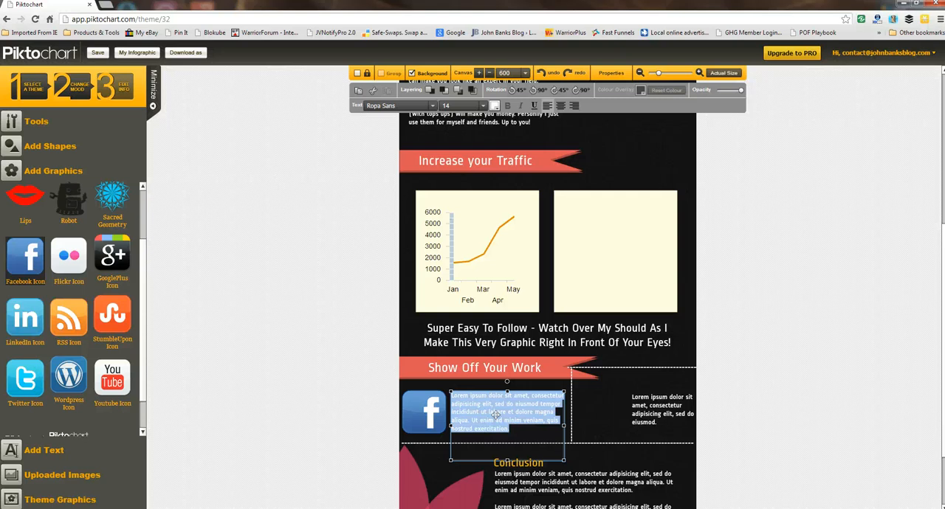
pyautogui.write('FAce')
pyautogui.press('BackSpace')
pyautogui.press('BackSpace')
pyautogui.press('BackSpace')
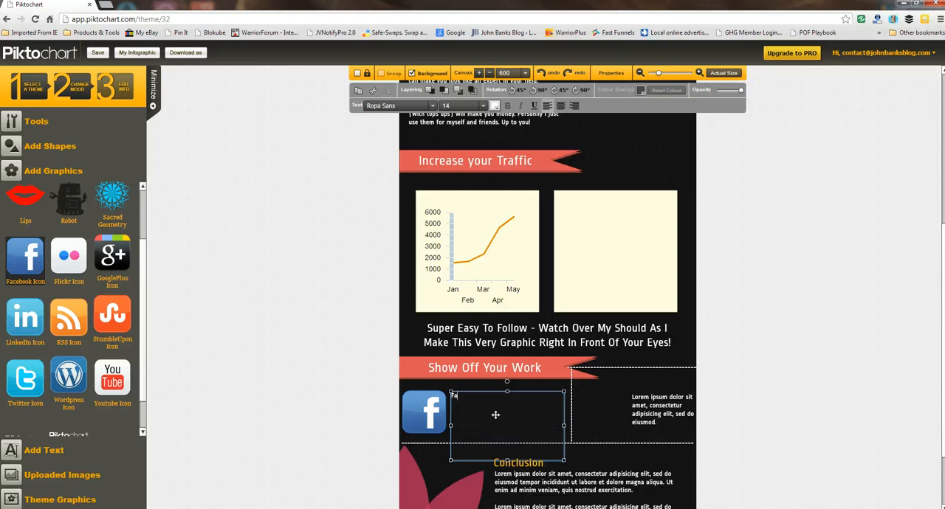
pyautogui.write('acebook loves them! - Watch')
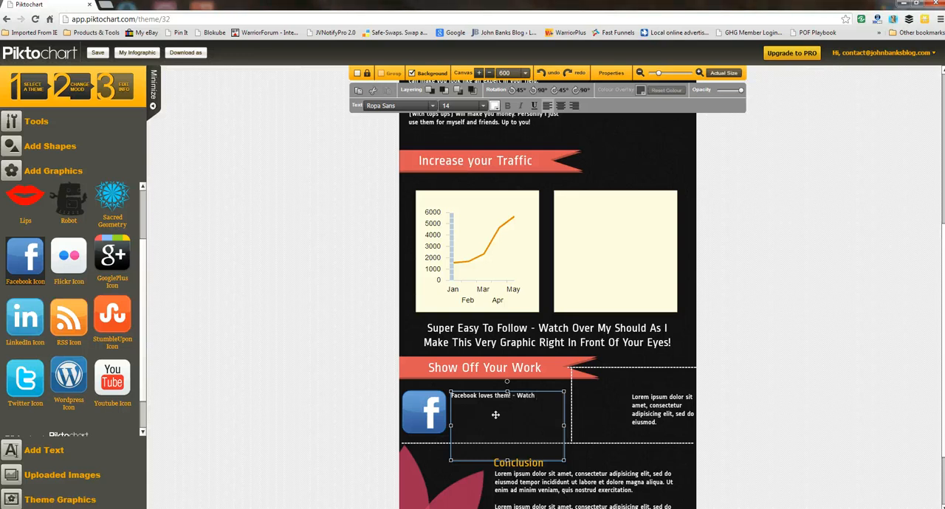
pyautogui.write(' your fan pages explode with visito')
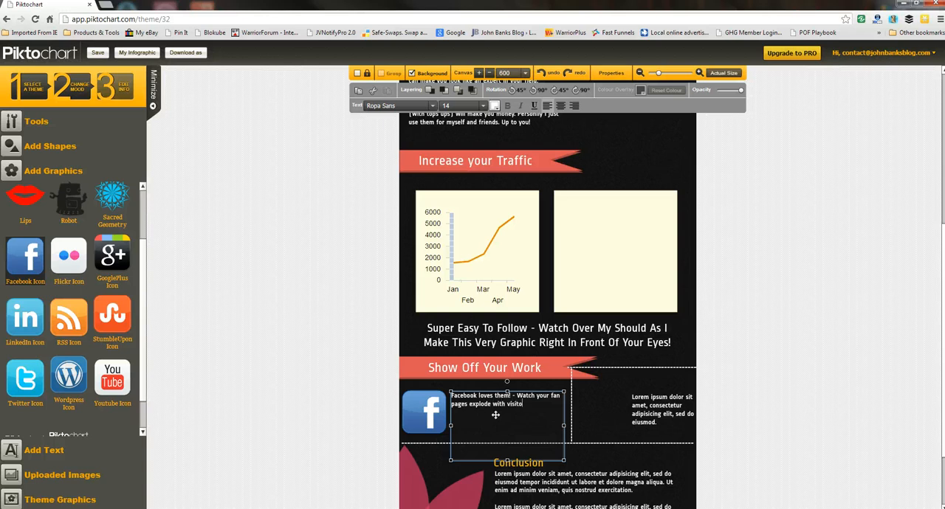
# Step: Continue the Facebook paragraph with "your fan pages explode with visitors"
pyautogui.write('rs after ')
pyautogui.write('you start')
pyautogui.write(' using them')
# Step: Extend the Facebook paragraph with "after you start using infographics"
pyautogui.press('BackSpace')
pyautogui.press('BackSpace')
pyautogui.press('BackSpace')
pyautogui.press('BackSpace')
pyautogui.press('BackSpace')
pyautogui.write('infographics')
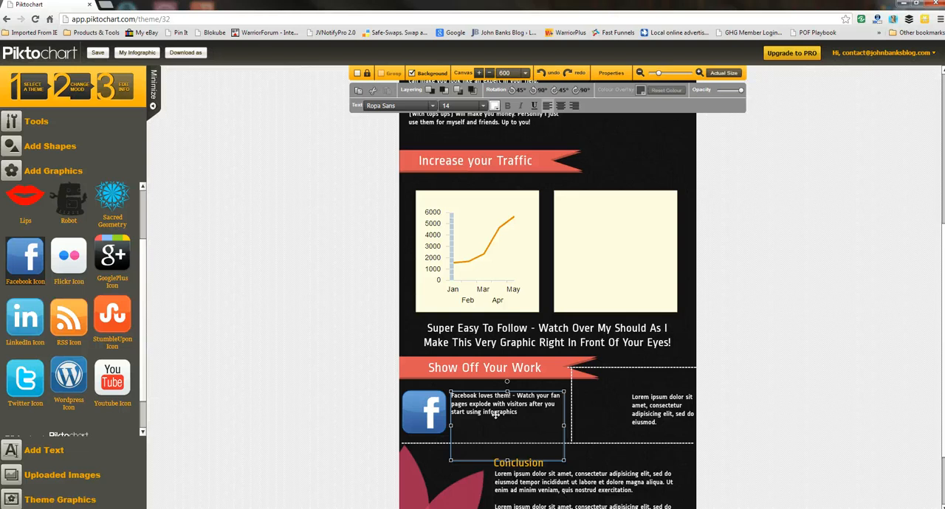
pyautogui.write('! Keep the content visual')
# Step: End the Facebook sentence with an exclamation mark and add "Keep the content useful, or maybe"
pyautogui.press('BackSpace')
pyautogui.press('BackSpace')
pyautogui.press('BackSpace')
pyautogui.press('BackSpace')
pyautogui.press('BackSpace')
pyautogui.press('BackSpace')
pyautogui.press('BackSpace')
pyautogui.write('useful, or maybe eve')
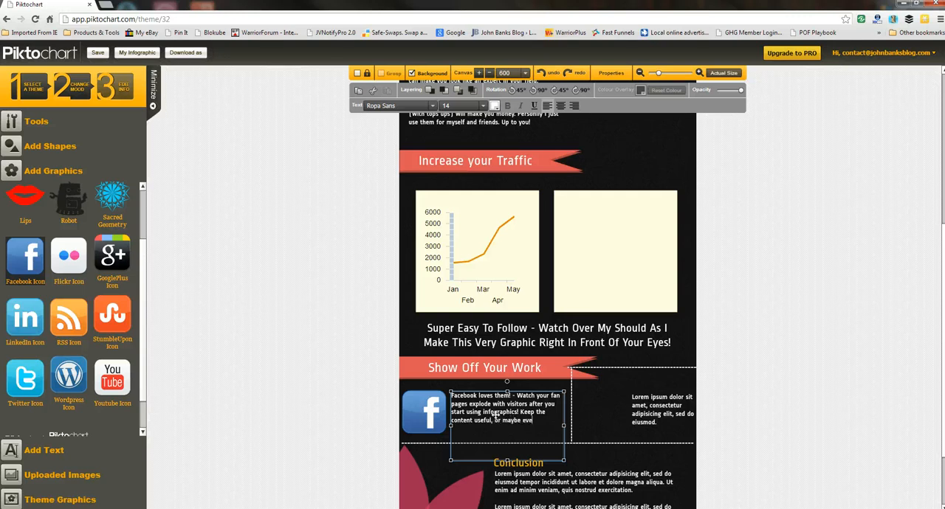
# Step: Finish the Facebook paragraph with "just plain funny and you will get more fans!"
pyautogui.press('BackSpace')
pyautogui.press('BackSpace')
pyautogui.press('BackSpace')
pyautogui.write('just ')
pyautogui.write('plain')
pyautogui.write(' funny and')
pyautogui.write(' you will ge')
pyautogui.write('t more fans')
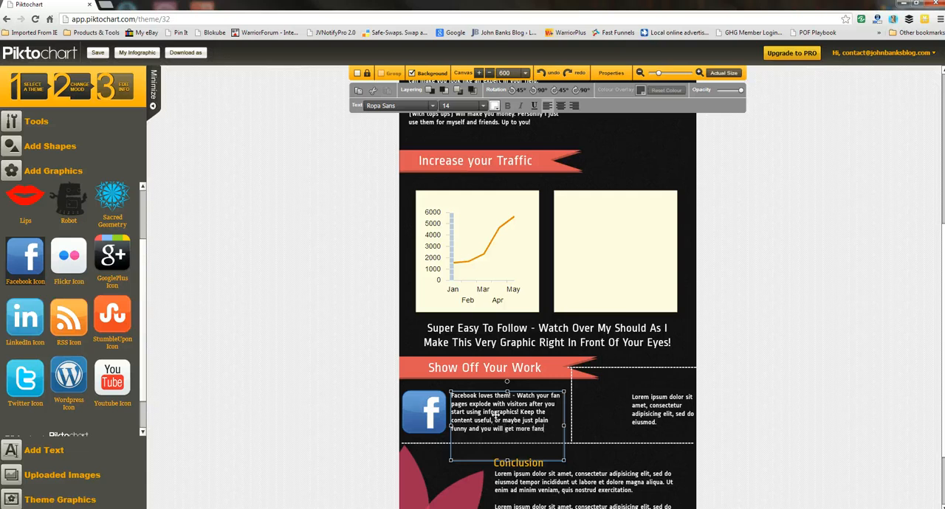
pyautogui.write('!')
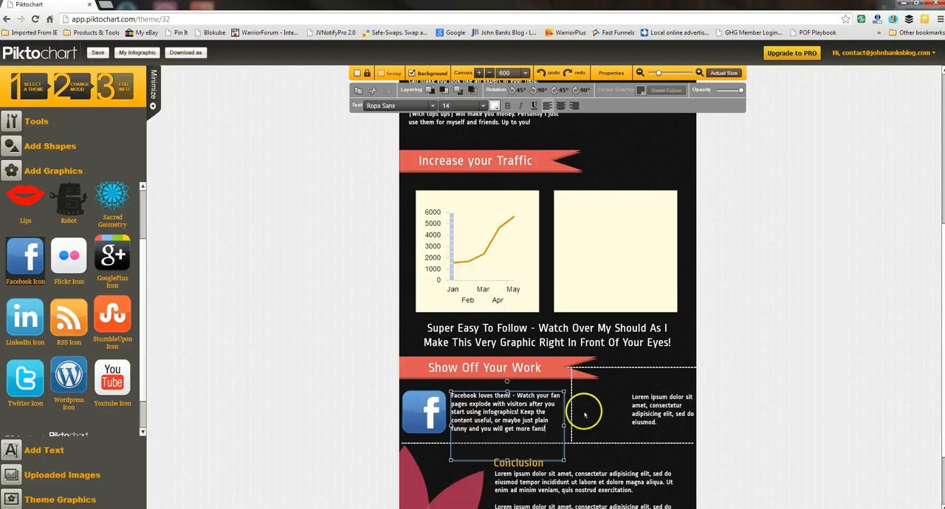
pyautogui.click(584, 415)
pyautogui.click(623, 406)
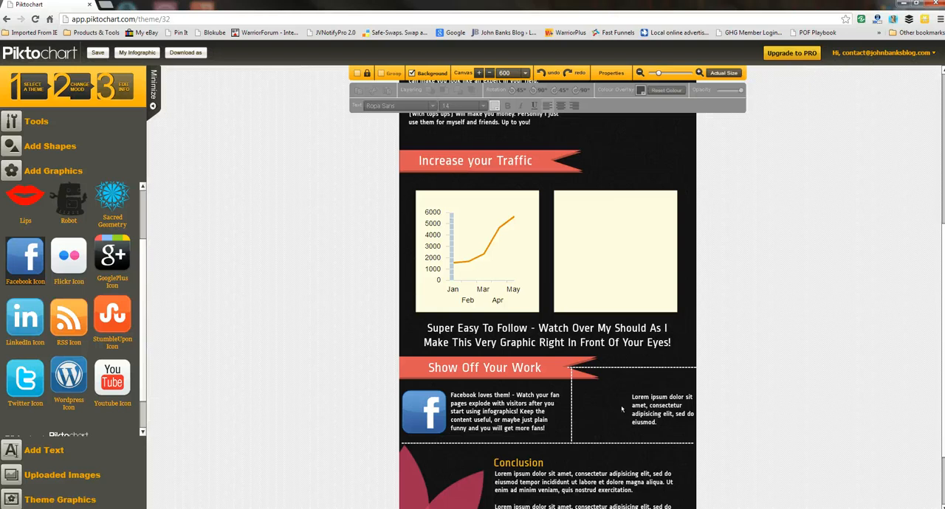
pyautogui.moveTo(617, 405)
pyautogui.mouseDown()
pyautogui.moveTo(579, 415)
pyautogui.moveTo(588, 395)
pyautogui.mouseUp()
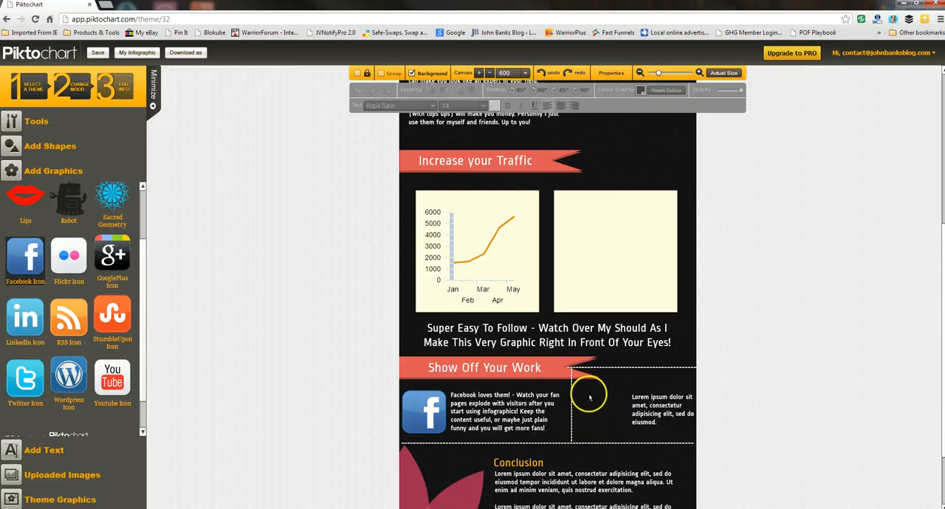
pyautogui.click(650, 410)
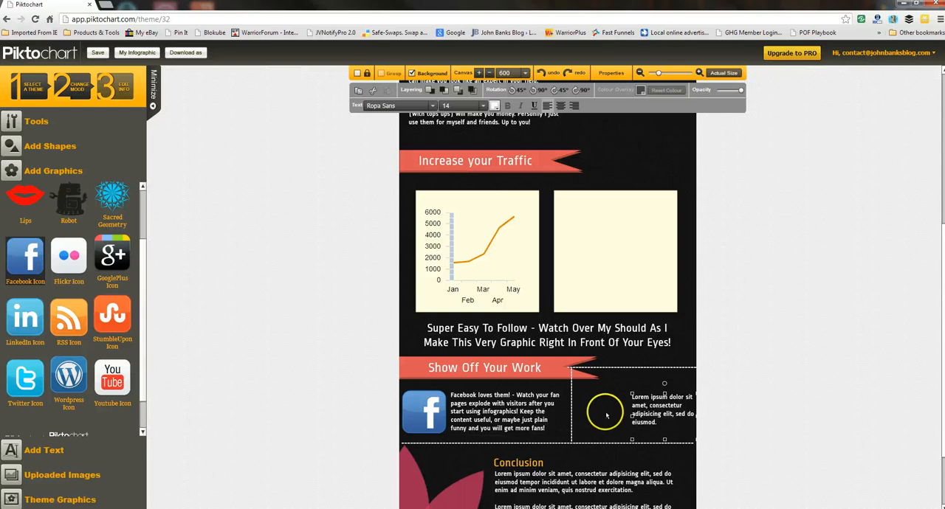
pyautogui.click(605, 415)
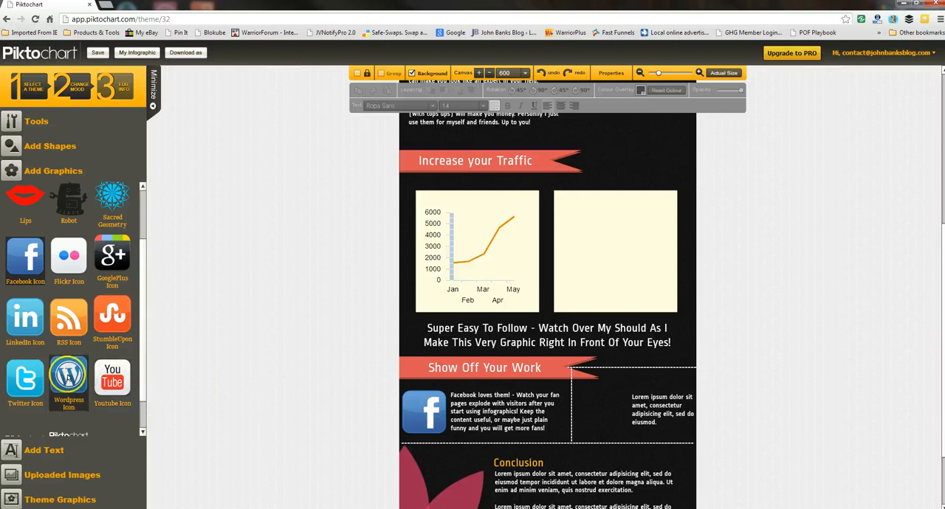
# Step: Add the Wordpress icon and shrink it to fit between the dashed divider and the second placeholder paragraph
pyautogui.moveTo(87, 377); pyautogui.dragTo(600, 407)
pyautogui.click(578, 385)
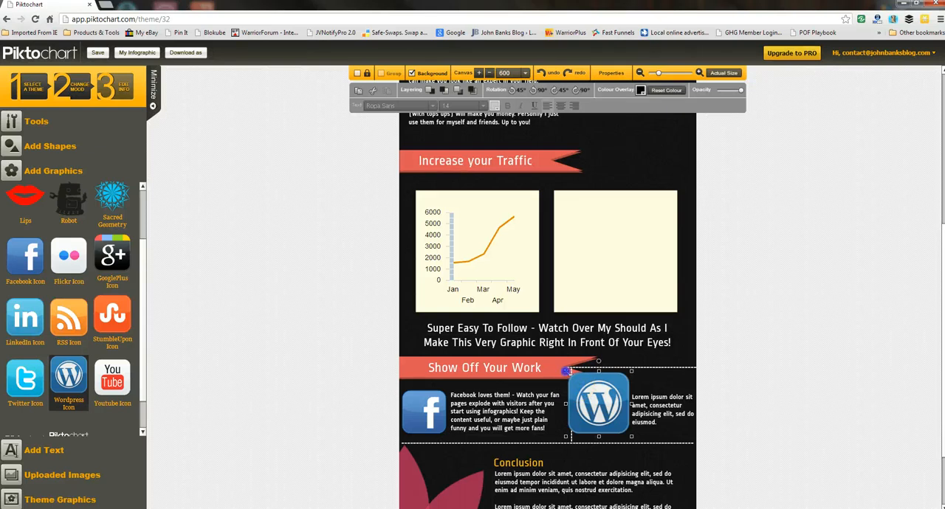
pyautogui.moveTo(568, 372); pyautogui.dragTo(600, 404)
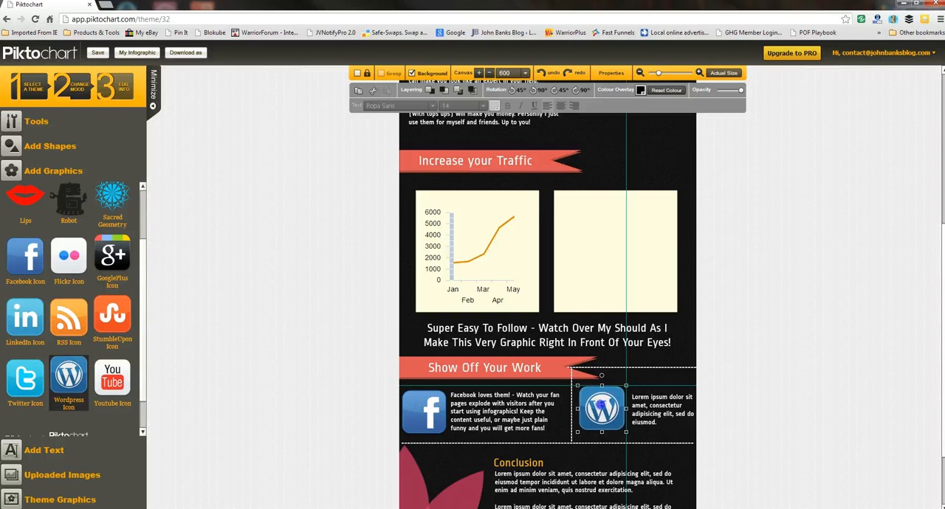
# Step: Replace the placeholder paragraph beside the Wordpress icon with "Show off your great work on your blog!"
pyautogui.doubleClick(649, 413)
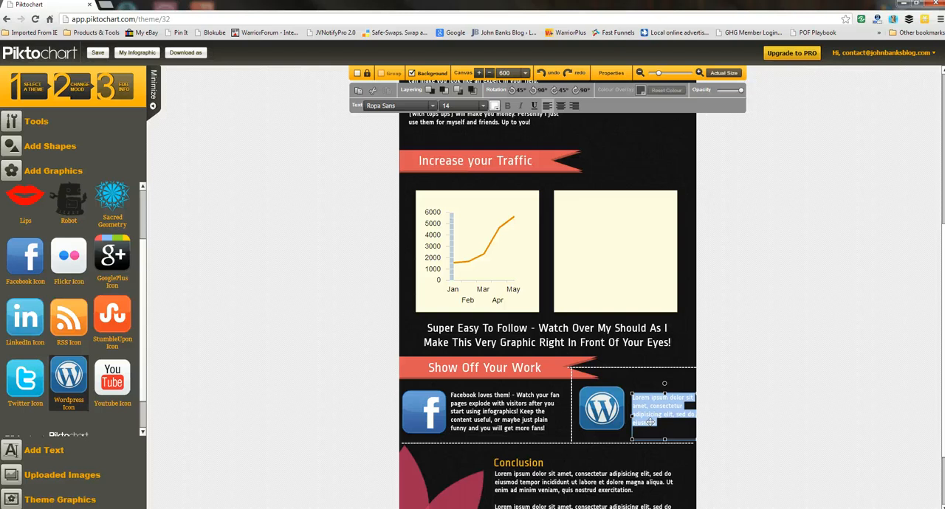
pyautogui.write('Show off yo')
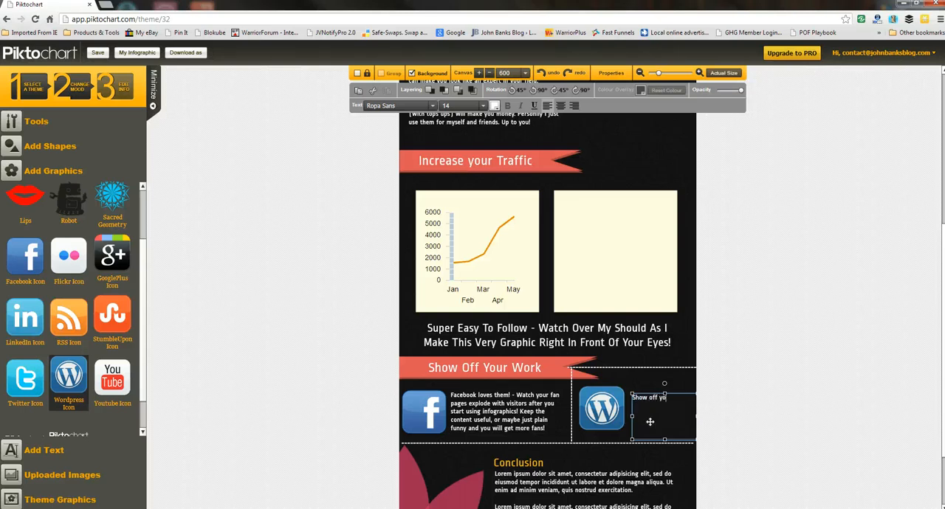
pyautogui.write('ur great work on your blog! These alwa')
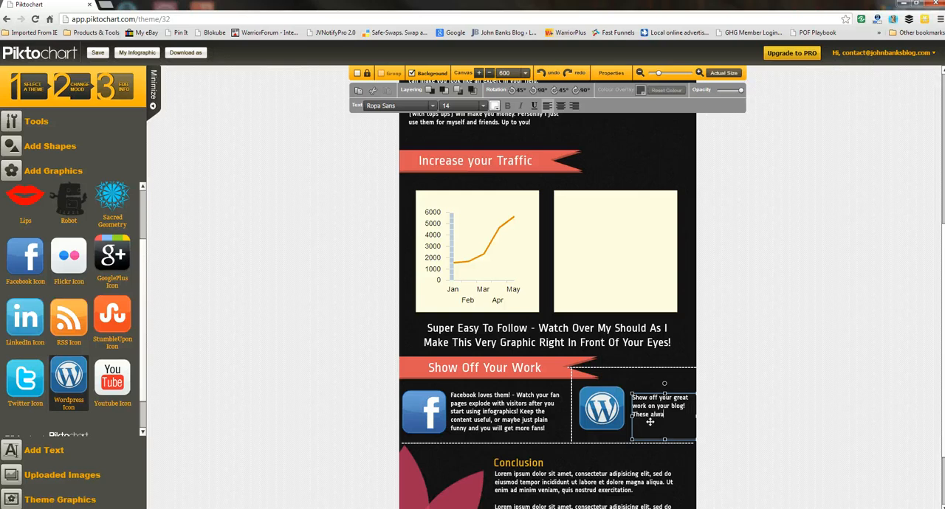
pyautogui.write('ys')
pyautogui.write(' creat')
pyautogui.write('e a stir')
pyautogui.write(' and keep ')
pyautogui.write('heaps ')
pyautogui.write('of interes')
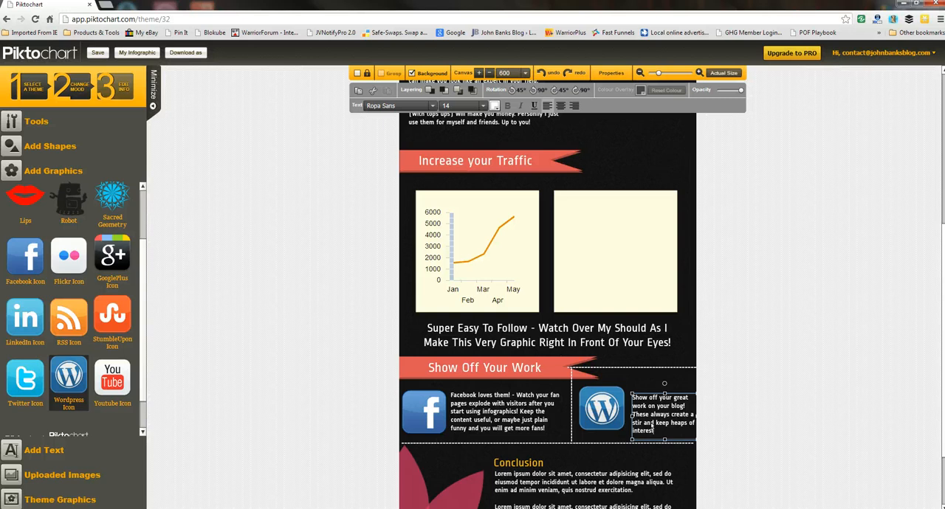
pyautogui.write('t from your visitors!')
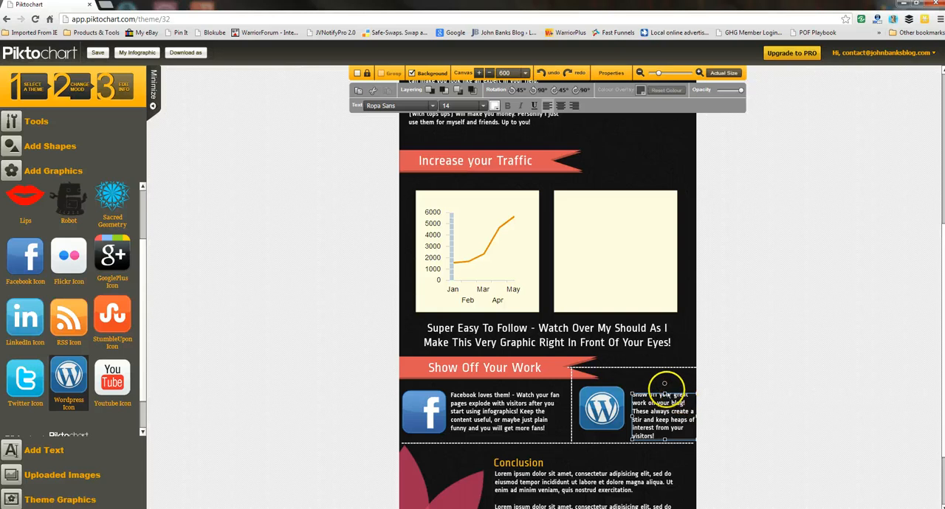
# Step: Move the Wordpress paragraph up slightly so it sits between the dashed lines beside the icon, and deselect it
pyautogui.moveTo(666, 394)
pyautogui.mouseDown()
pyautogui.moveTo(665, 385)
pyautogui.moveTo(674, 407)
pyautogui.mouseUp()
pyautogui.click(718, 408)
pyautogui.click(732, 414)
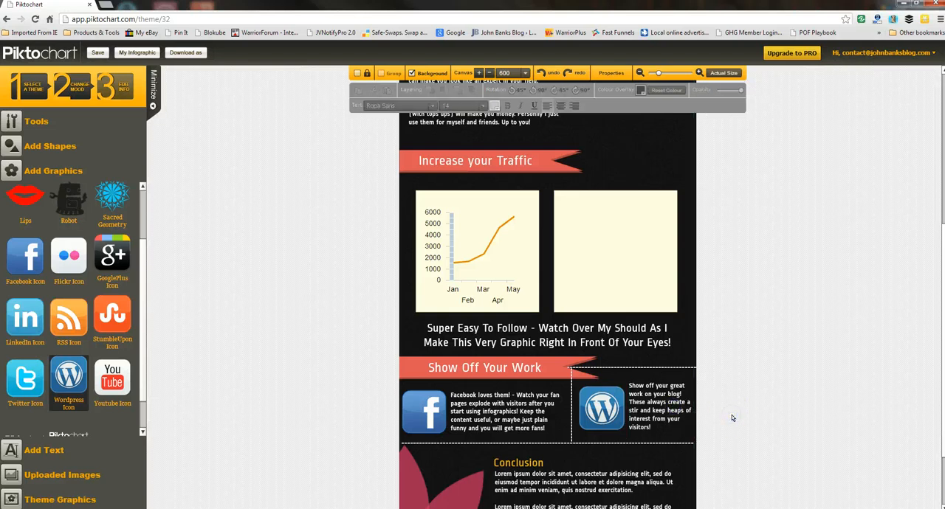
# Step: Delete the pink flower graphic beside the Conclusion section
pyautogui.scroll(-3, 732, 415)
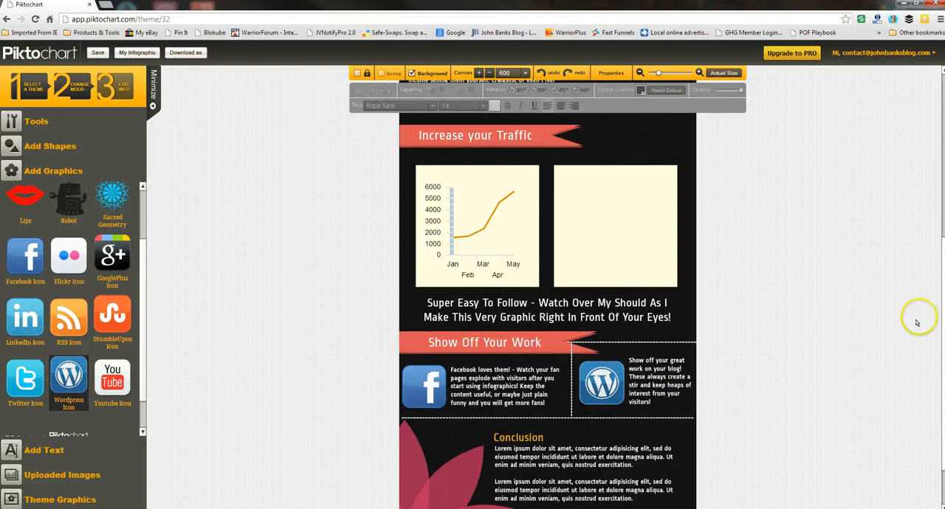
pyautogui.scroll(-3, 939, 303)
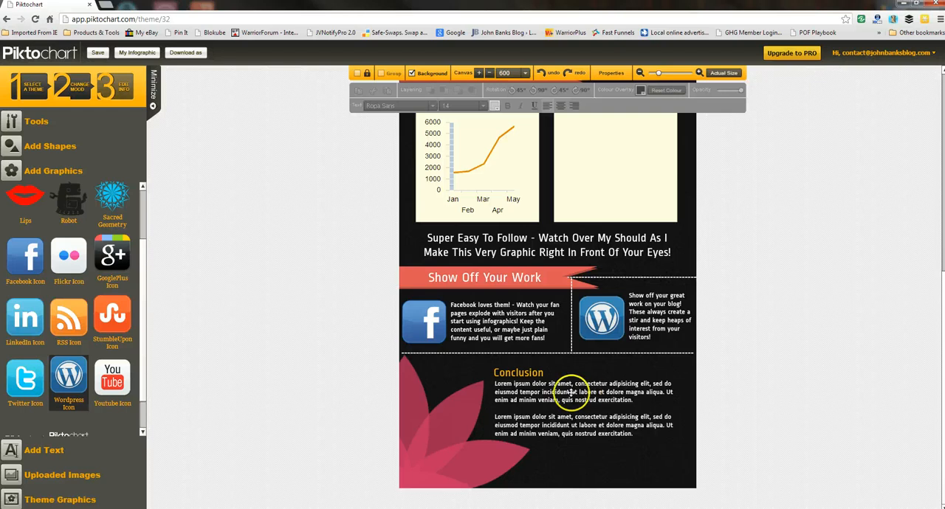
pyautogui.click(459, 443)
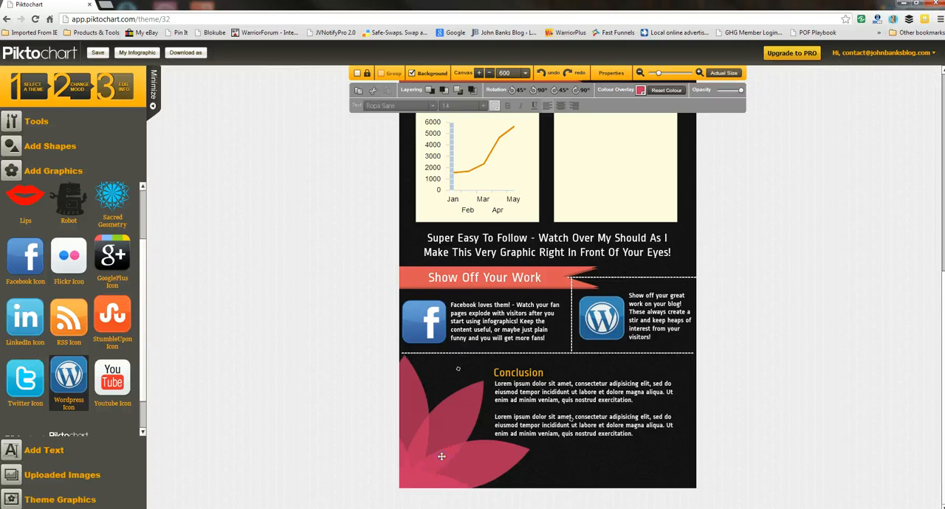
pyautogui.press('Delete')
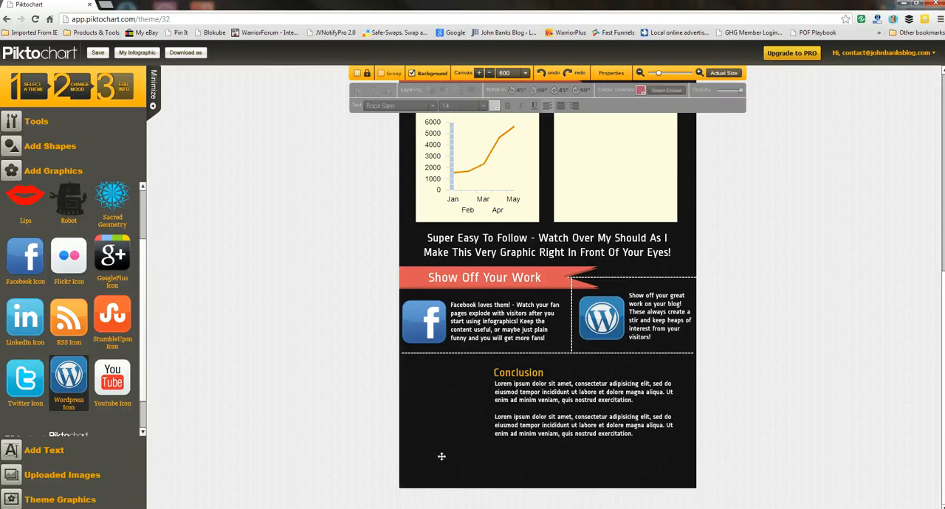
# Step: Replace the placeholder paragraphs under Conclusion with the opening words "As mentioned -"
pyautogui.doubleClick(553, 415)
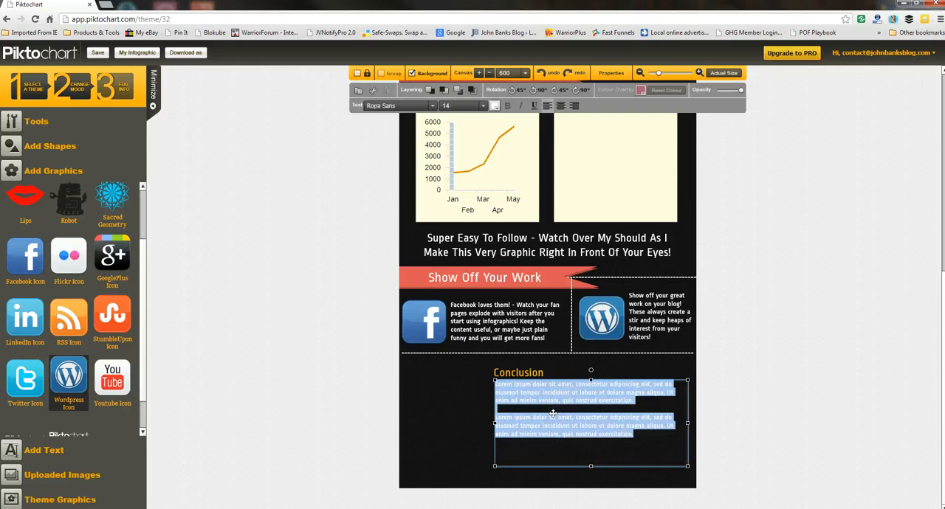
pyautogui.write('As')
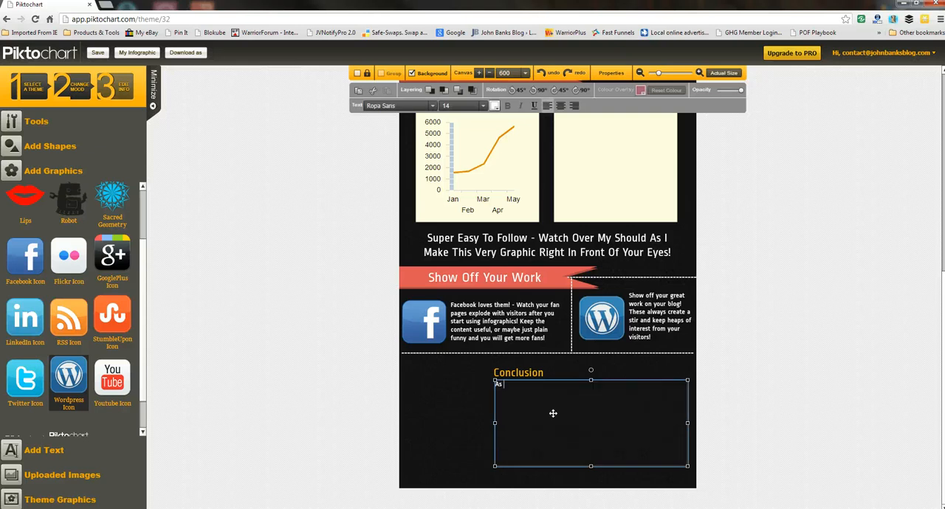
pyautogui.write(' Mentioned')
pyautogui.press('BackSpace')
pyautogui.write('m')
pyautogui.press('Right')
# Step: Add "Infographics are great for traffic" to the Conclusion text, correcting the wording while entering it
pyautogui.write('In')
pyautogui.write('graphics are a great')
pyautogui.press('Left')
pyautogui.press('Left')
pyautogui.press('Left')
pyautogui.press('Left')
pyautogui.press('Left')
pyautogui.press('Left')
pyautogui.press('BackSpace')
pyautogui.press('BackSpace')
pyautogui.write('great for traffic')
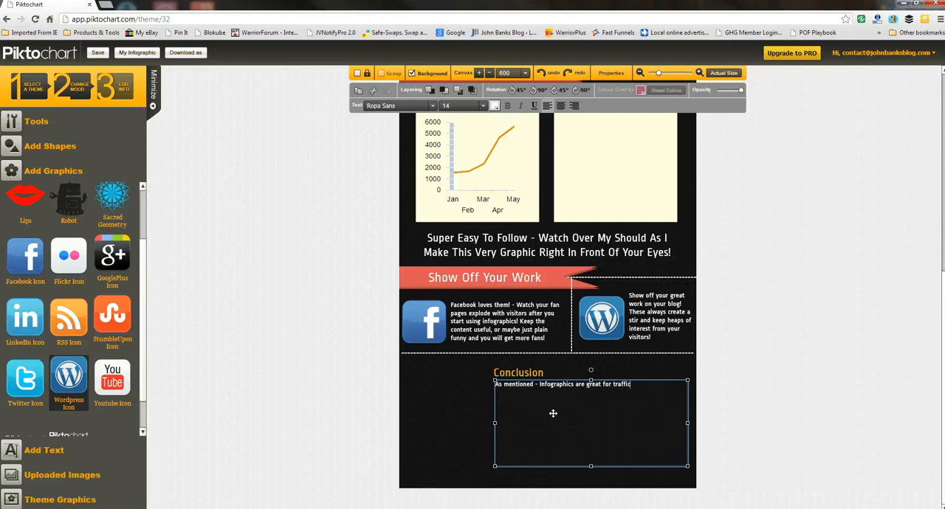
pyautogui.write(', always get intere')
pyautogui.write('ction , alwyas get shares')
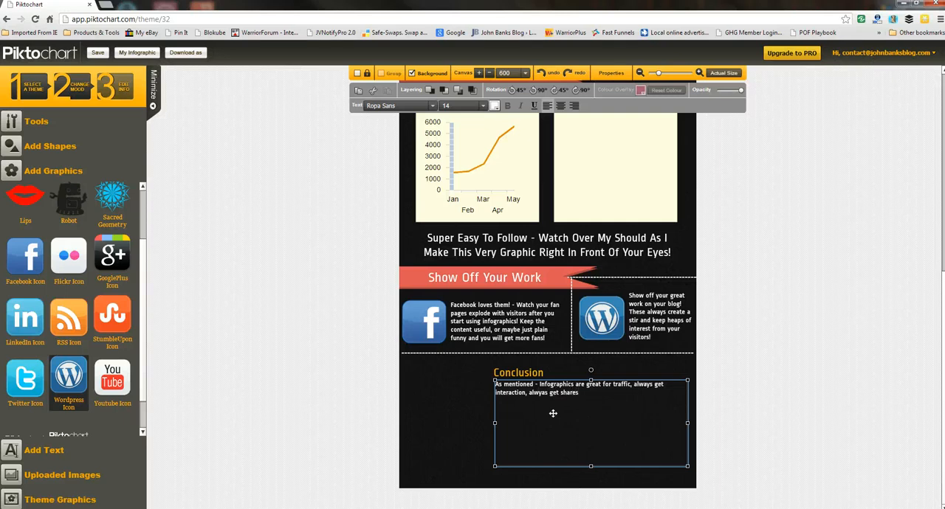
pyautogui.write(', therfore increasing your traffic again')
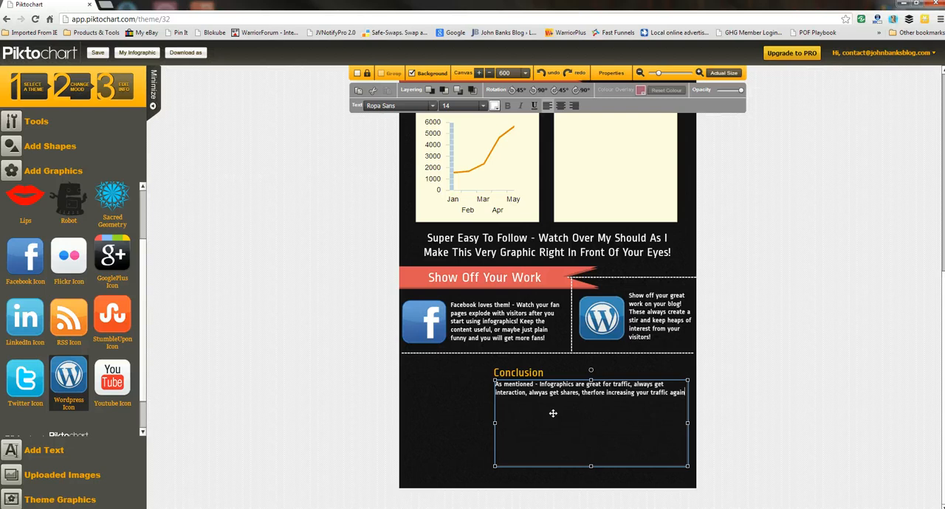
pyautogui.write('. Some go vire')
# Step: End the Conclusion sentence with a full stop and add "Some go viral. But they can cost hundreds of dollars."
pyautogui.press('BackSpace')
pyautogui.write('al. But they can cost hundreds ')
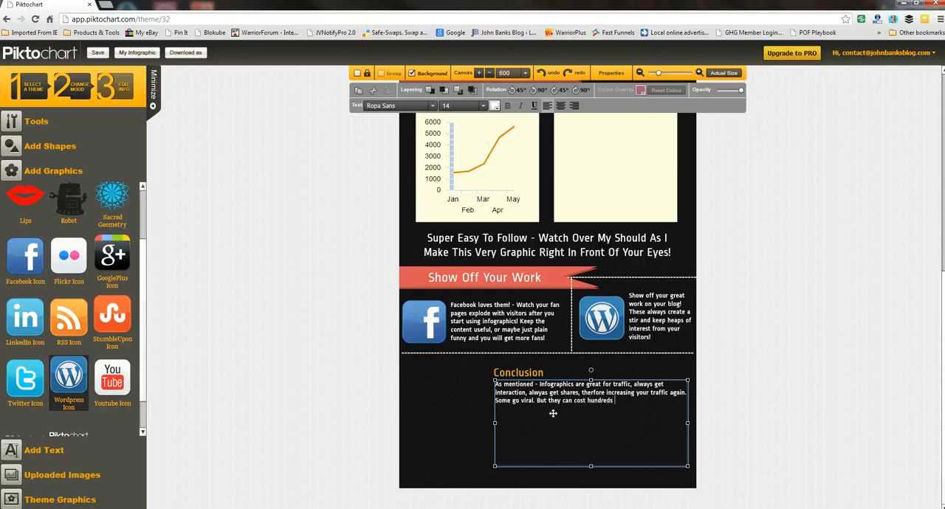
pyautogui.write('of dollars. This WSO will show you exactly')
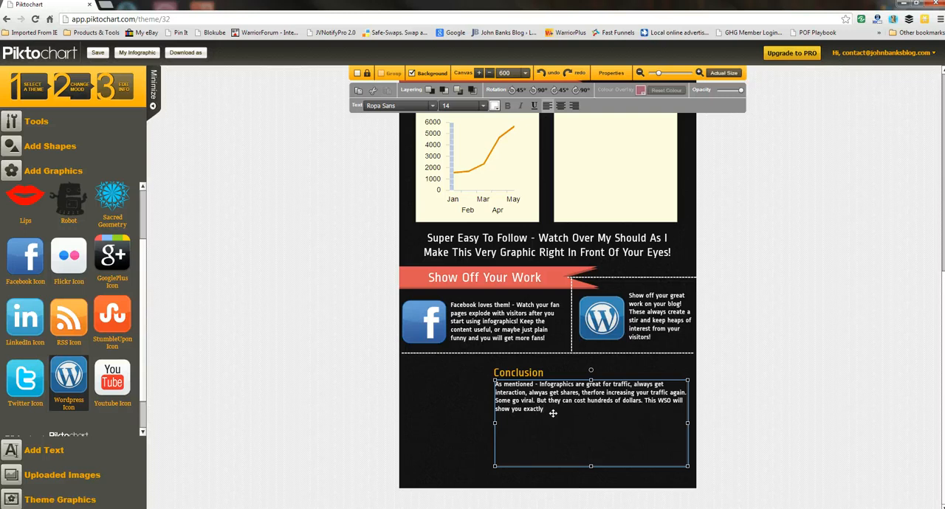
pyautogui.write(' o')
# Step: Add "This WSO will show you exactly how to make your own 100% free..." to the Conclusion paragraph
pyautogui.press('BackSpace')
pyautogui.write('how to make your own 100% FR')
pyautogui.press('BackSpace')
pyautogui.write('free')
# Step: Start a second Conclusion paragraph with "In fact watch me live as I make this very one! You can even copy me do it"
pyautogui.write('fact')
pyautogui.write(' watch')
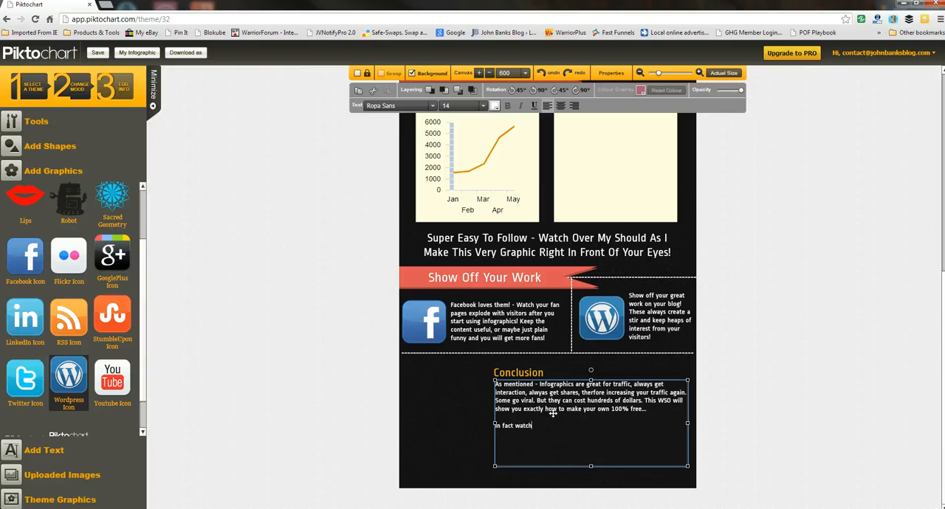
pyautogui.write(' me live as I make this very on')
pyautogui.write('e! You can ')
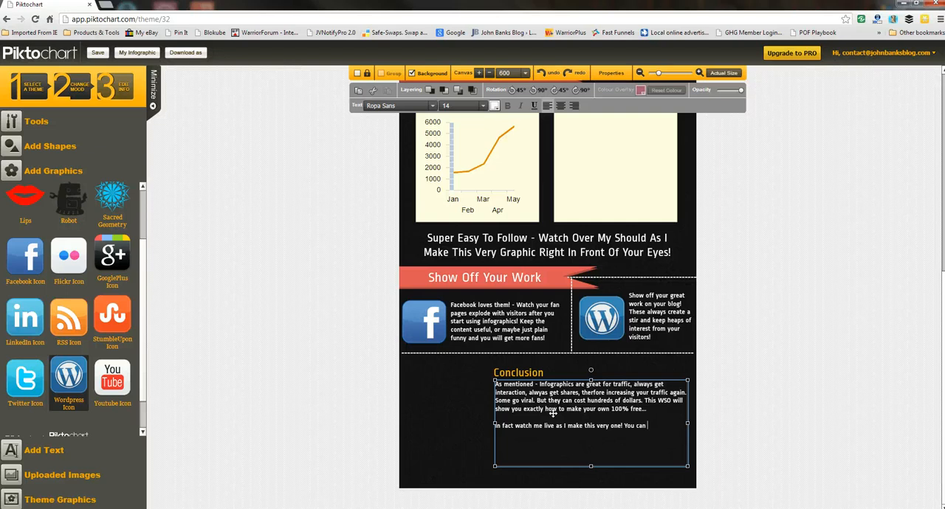
pyautogui.write('even copy me do it. Once you have done')
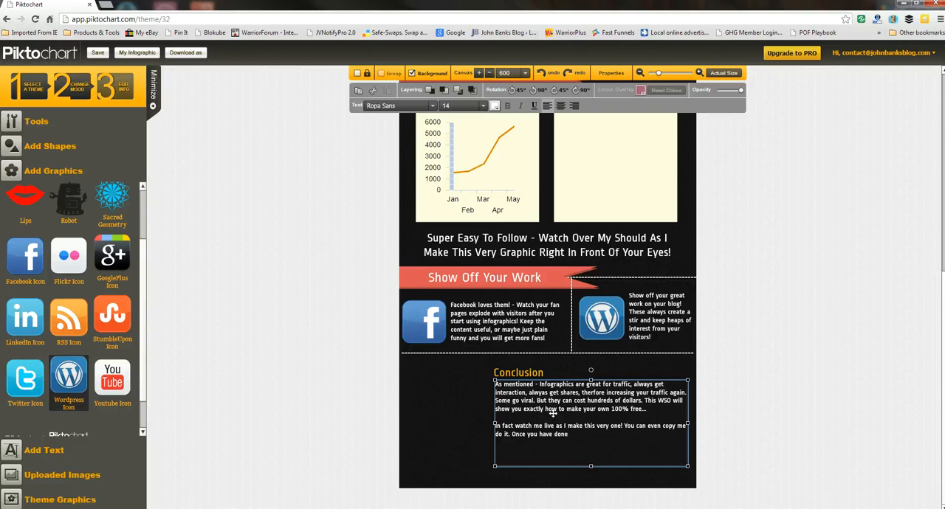
pyautogui.write(' it, you will be able to make your on')
# Step: Finish the Conclusion text with ". Once you have done it, you will be able to make your oen in no time at all!"
pyautogui.press('BackSpace')
pyautogui.write('wn in')
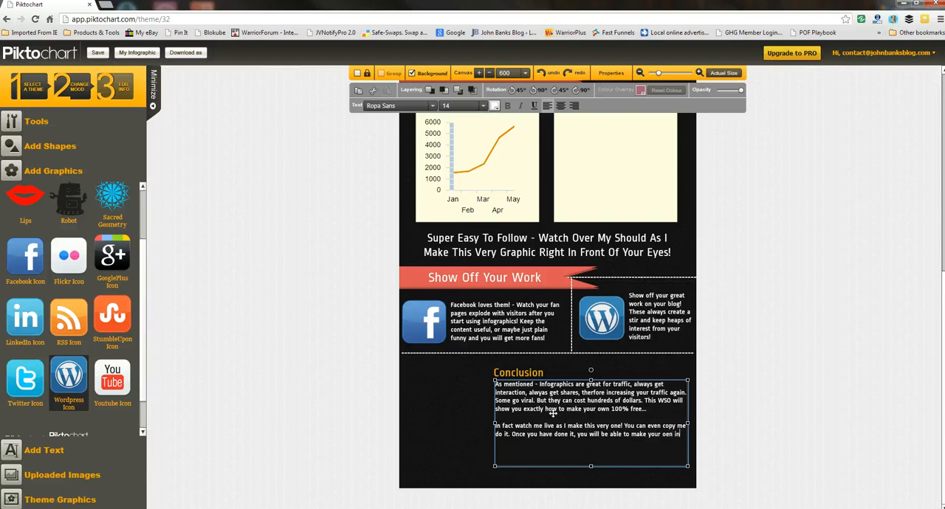
pyautogui.write(' no time at all!')
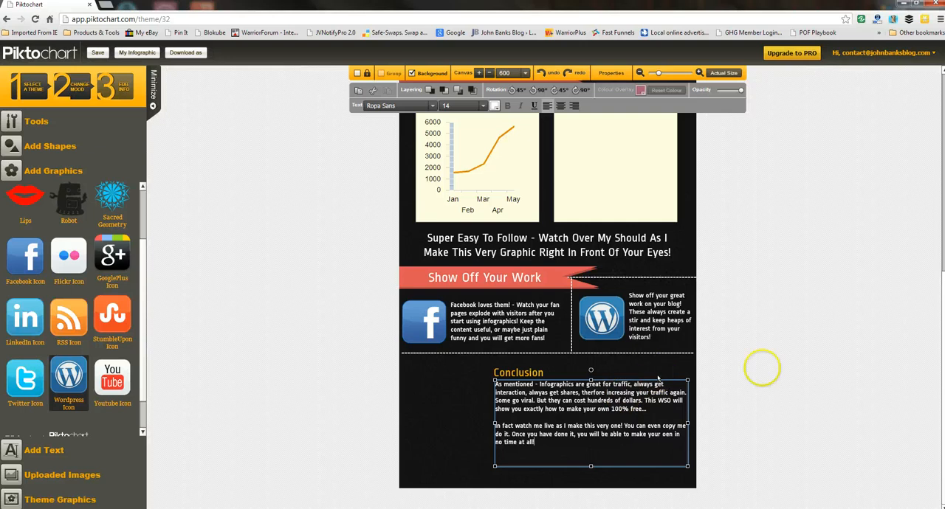
pyautogui.click(827, 346)
# Step: Save the infographic with the title "test1" and confirm the save
pyautogui.scroll(1, 812, 328)
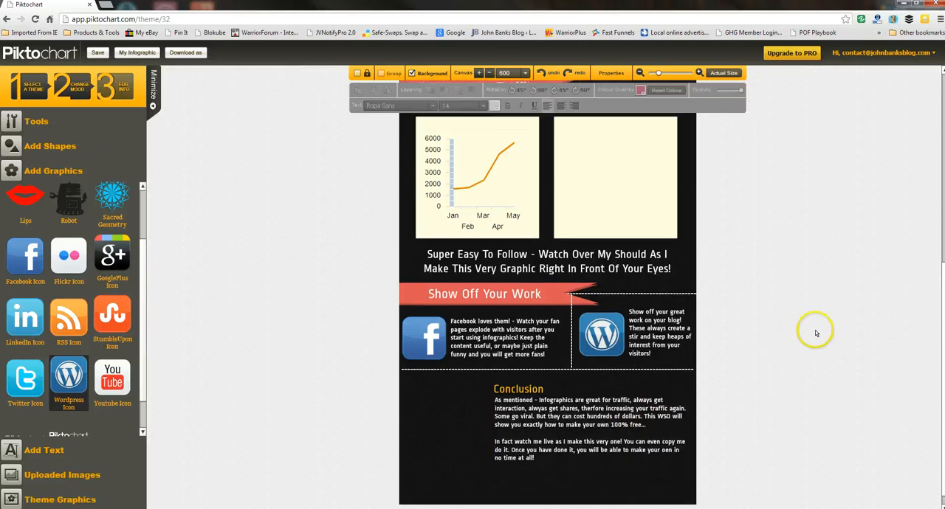
pyautogui.moveTo(939, 275); pyautogui.dragTo(936, 98)
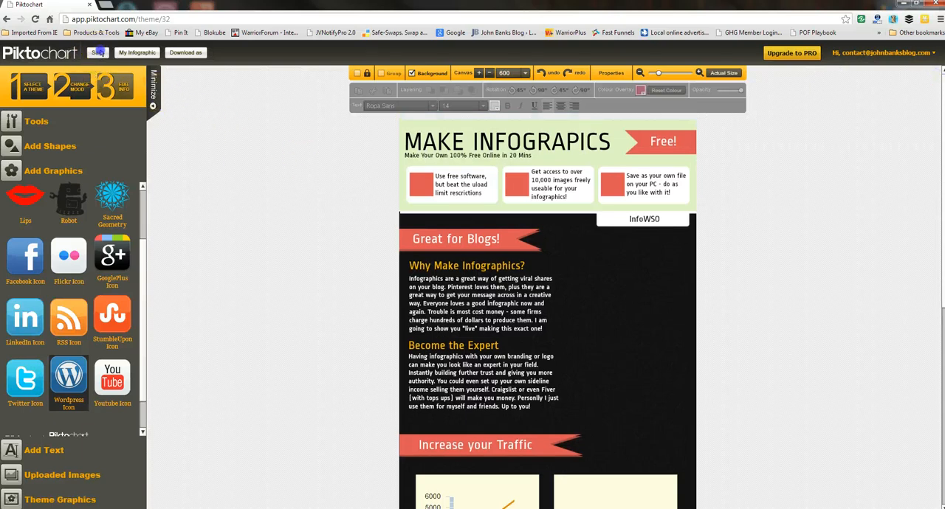
pyautogui.click(97, 53)
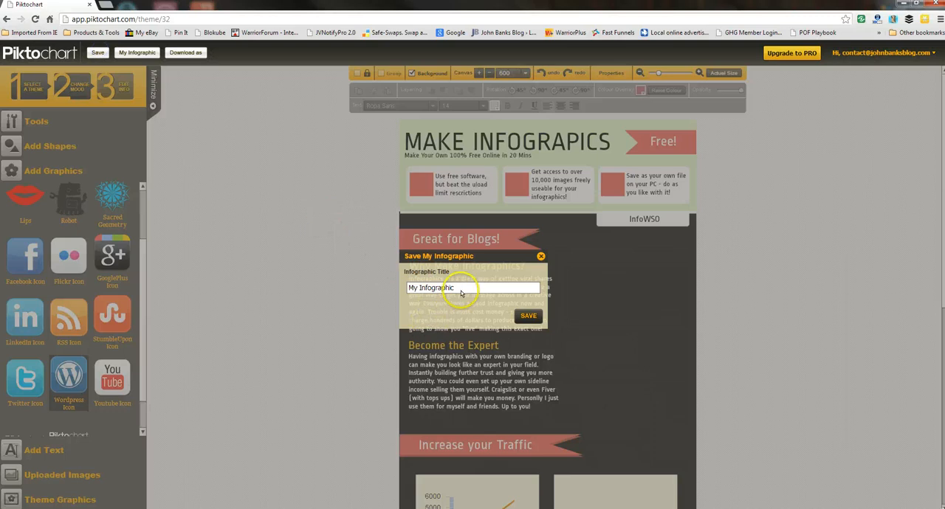
pyautogui.moveTo(454, 288); pyautogui.dragTo(410, 289)
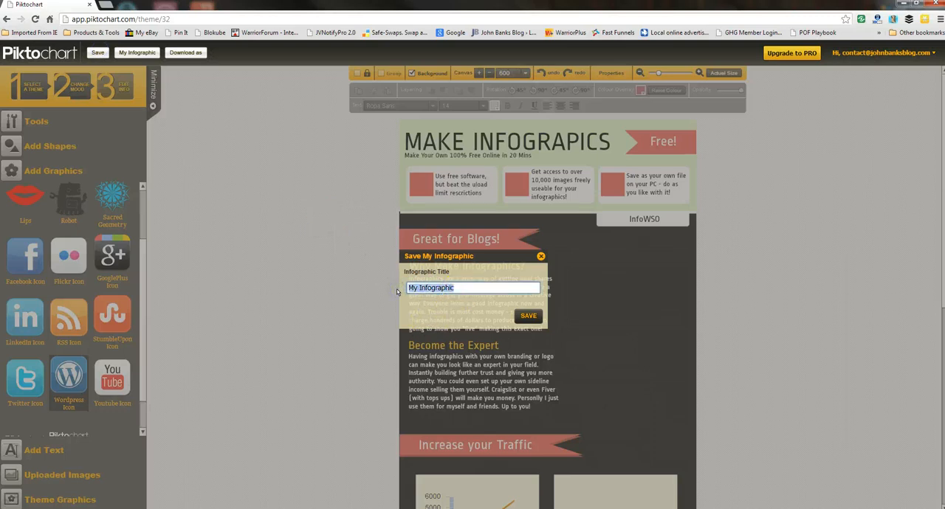
pyautogui.write('test1')
pyautogui.click(524, 318)
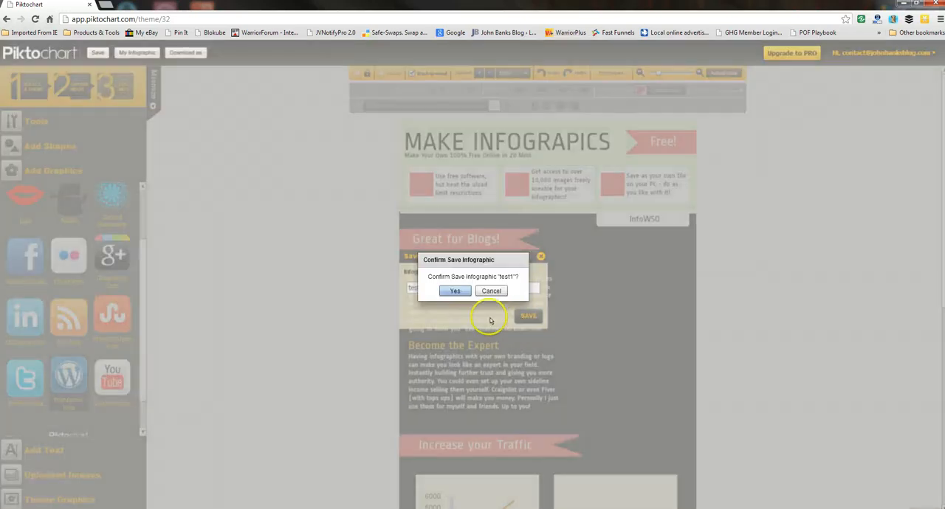
pyautogui.click(462, 290)
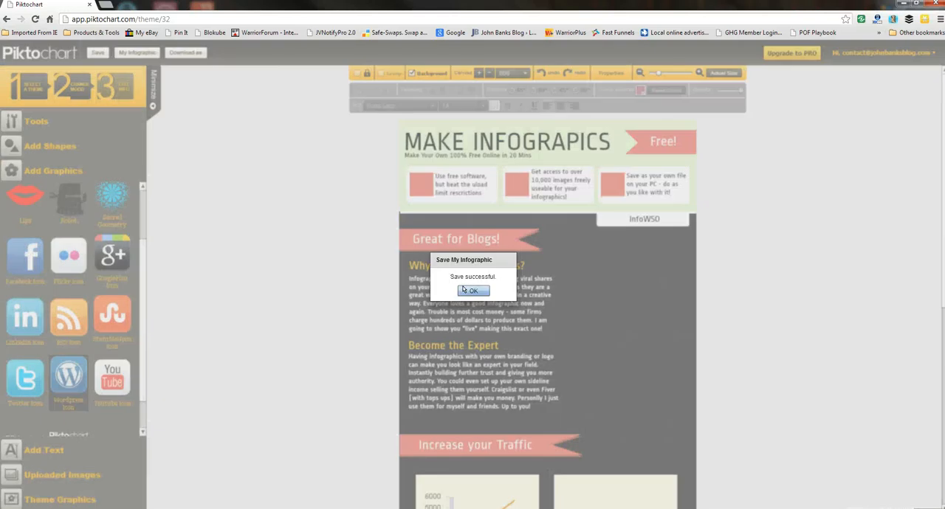
pyautogui.click(465, 290)
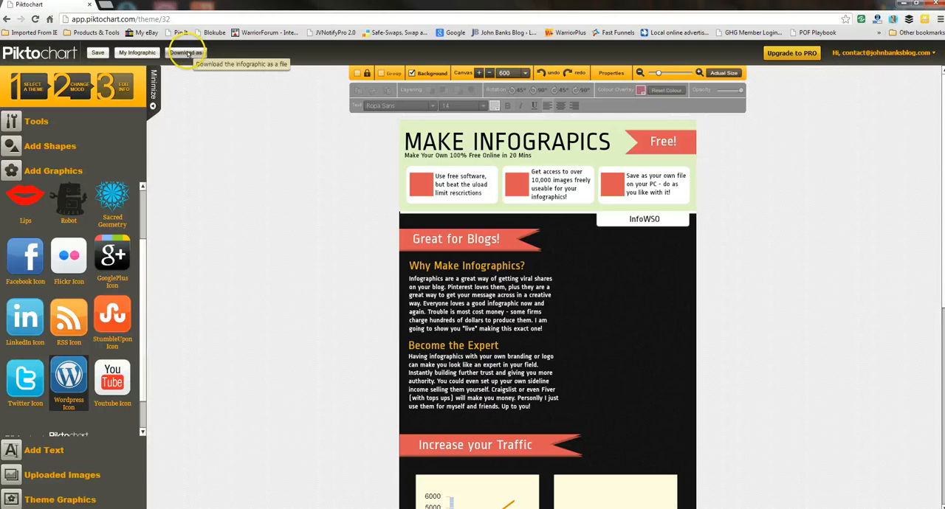
# Step: Download the infographic as an image to the Desktop with the file name "ytest1"
pyautogui.click(187, 53)
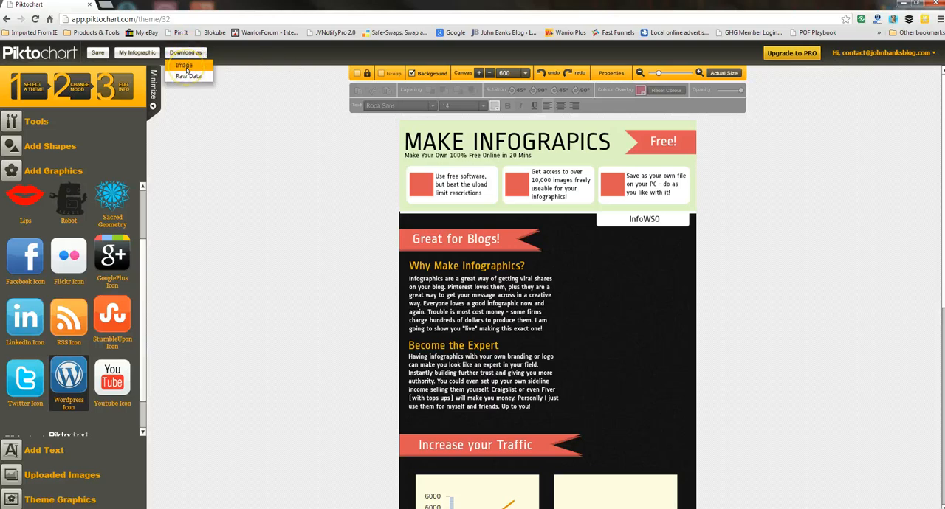
pyautogui.click(185, 66)
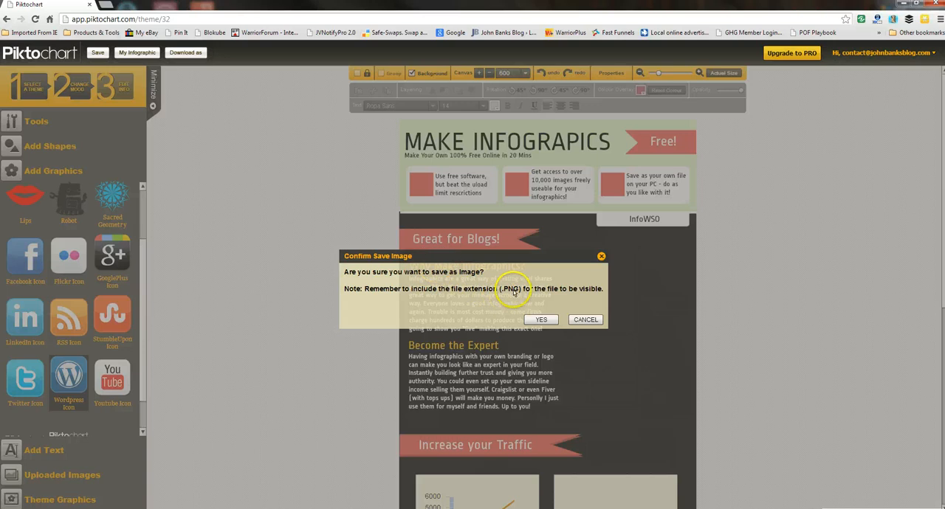
pyautogui.click(540, 319)
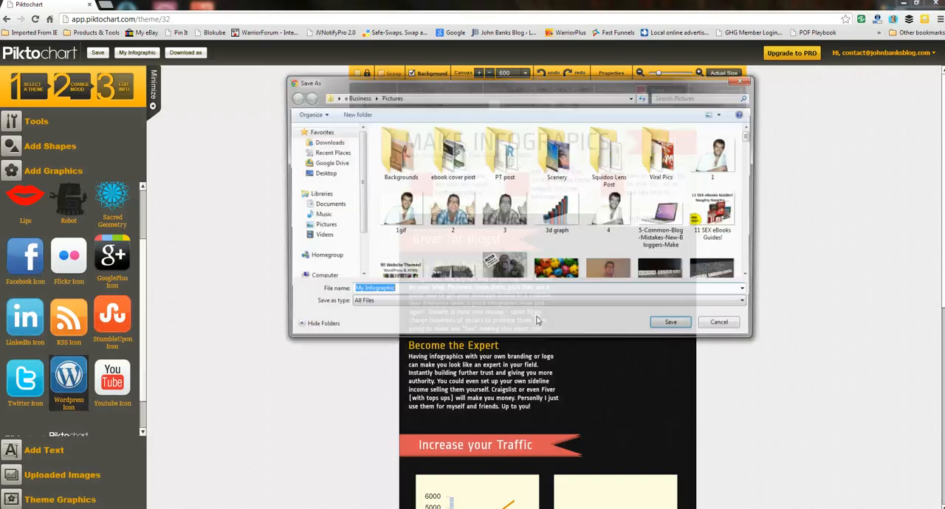
pyautogui.click(323, 172)
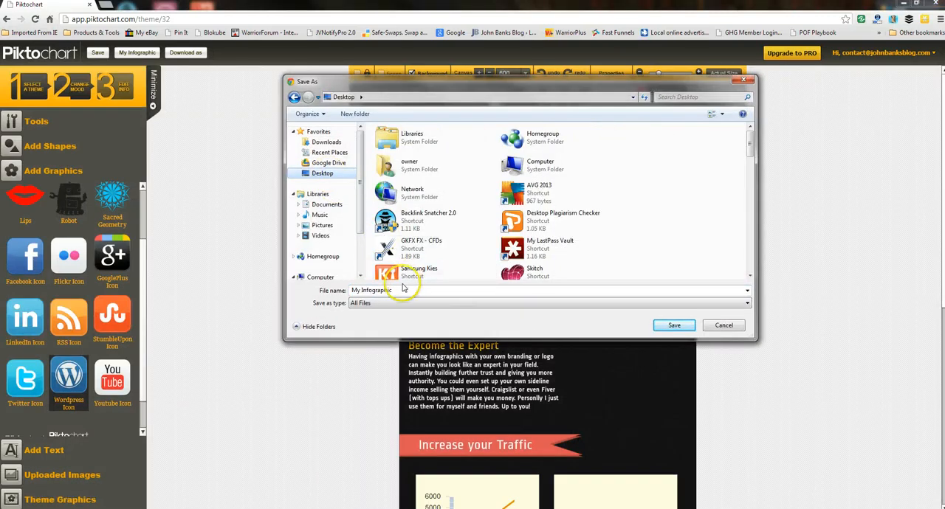
pyautogui.click(338, 292)
pyautogui.write('yt')
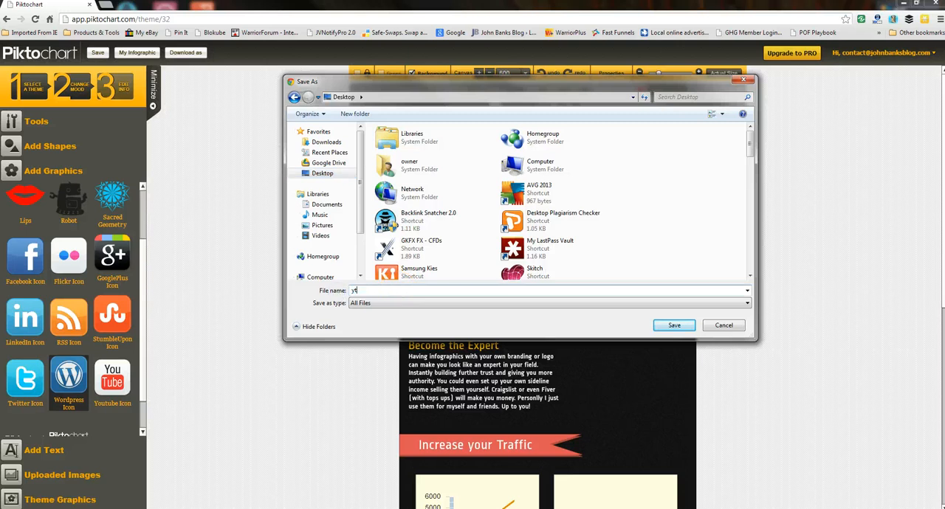
pyautogui.write('est1')
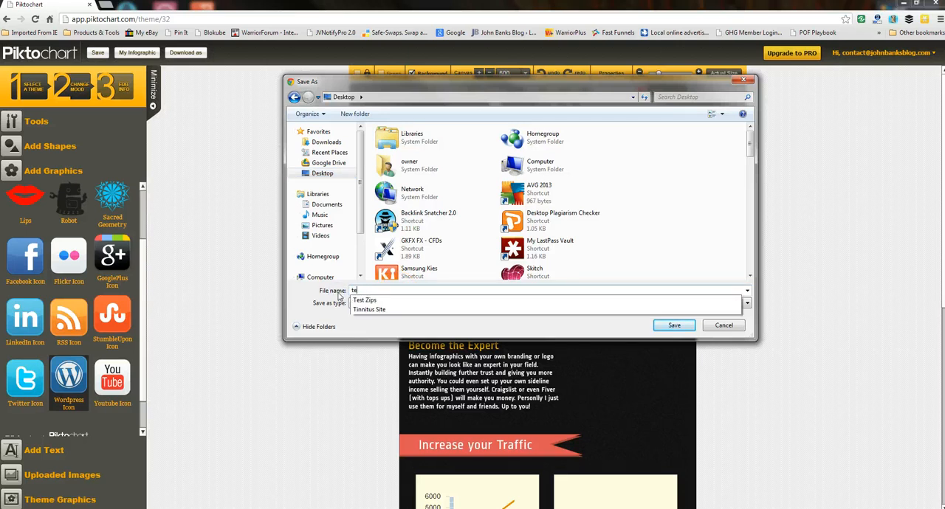
pyautogui.click(656, 326)
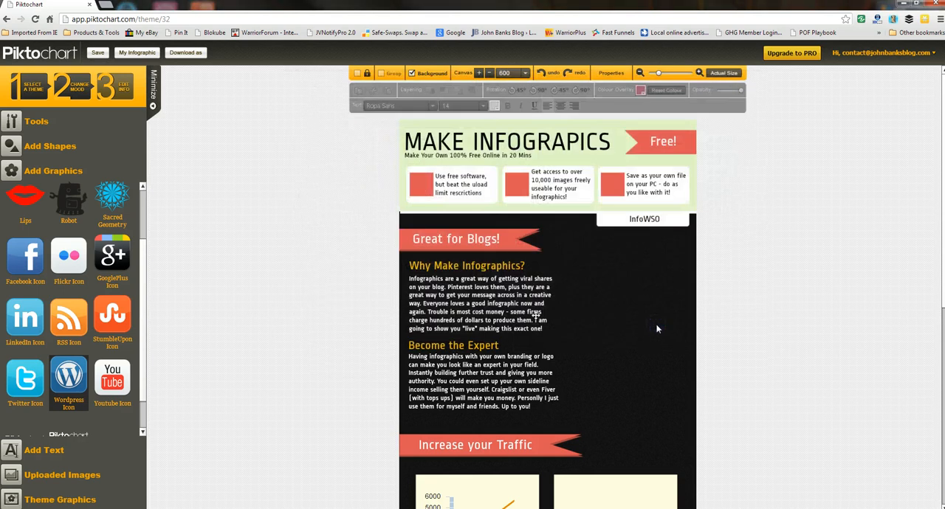
# Step: Switch to PowerPoint and delete the title and subtitle placeholders from the first slide
pyautogui.click(905, 7)
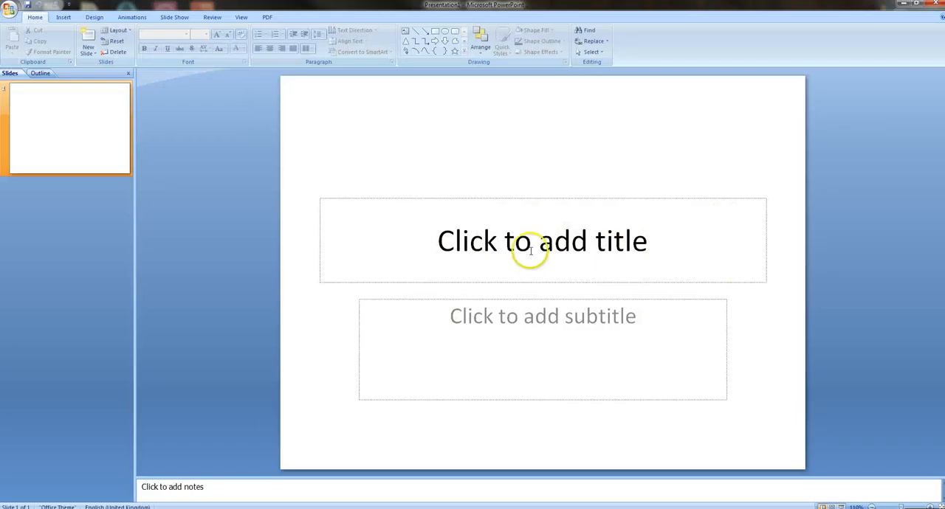
pyautogui.click(526, 201)
pyautogui.click(525, 201)
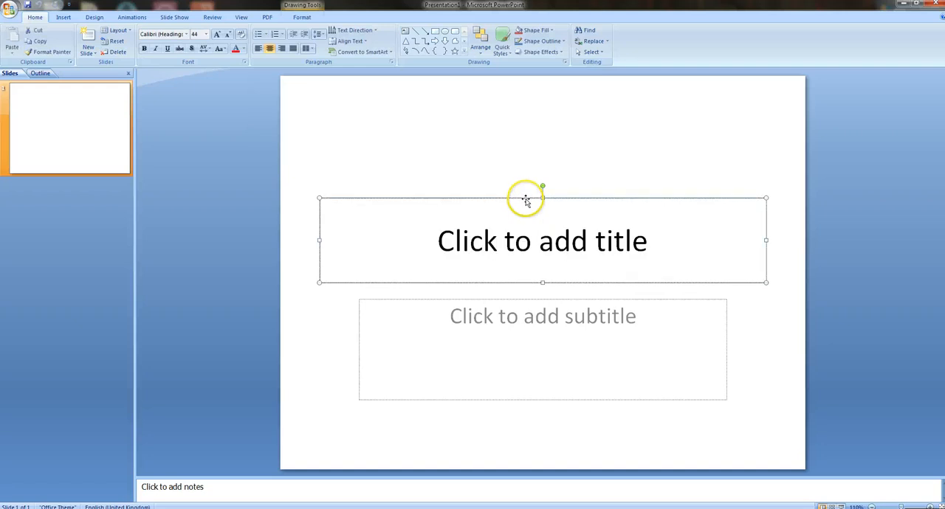
pyautogui.press('Delete')
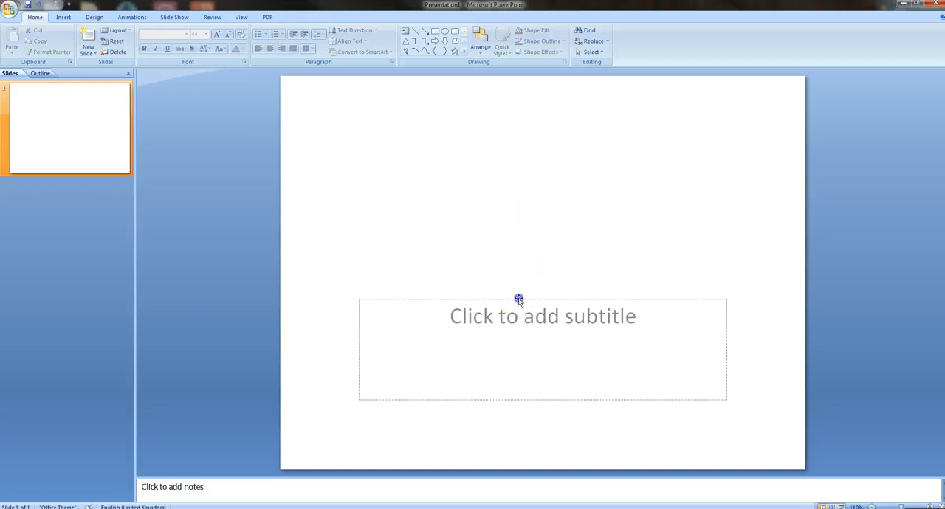
pyautogui.click(519, 300)
pyautogui.click(516, 299)
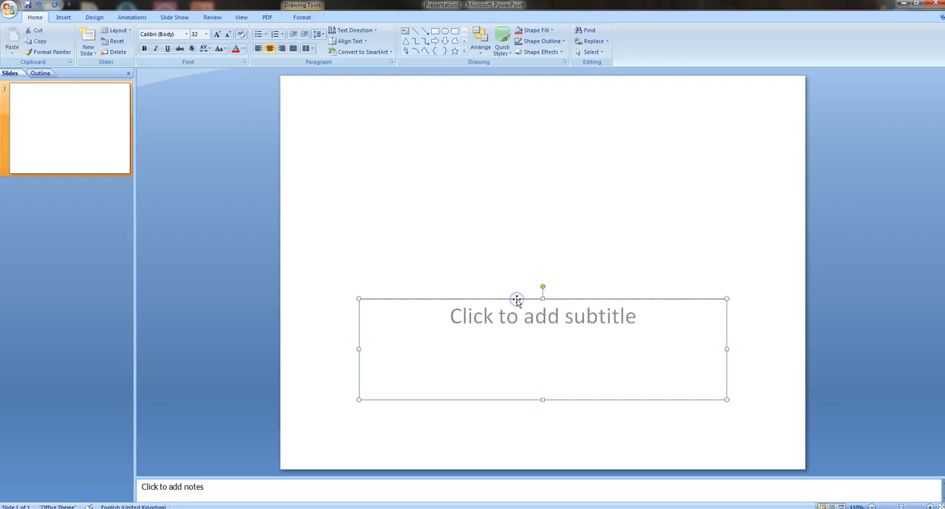
pyautogui.press('Delete')
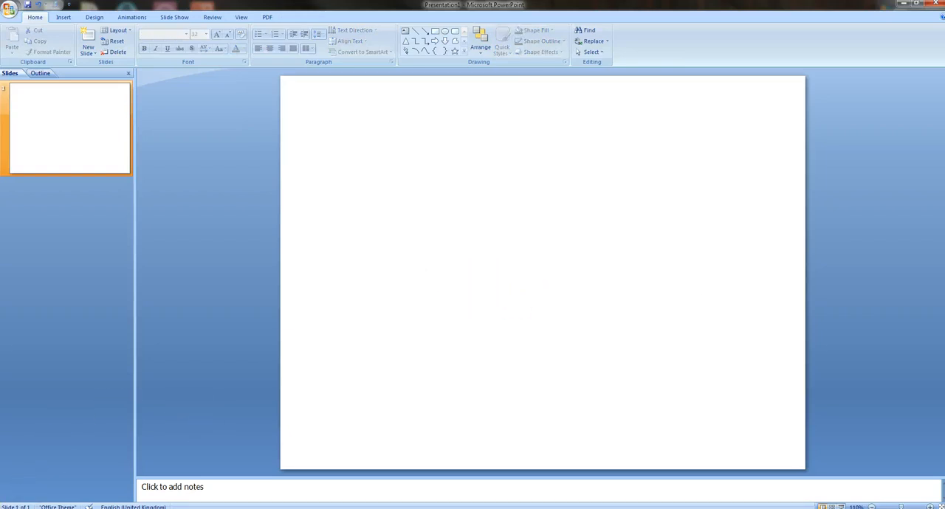
# Step: Place the test1 image file from the Desktop folder on the blank slide and shift it slightly to the left
pyautogui.click(155, 508)
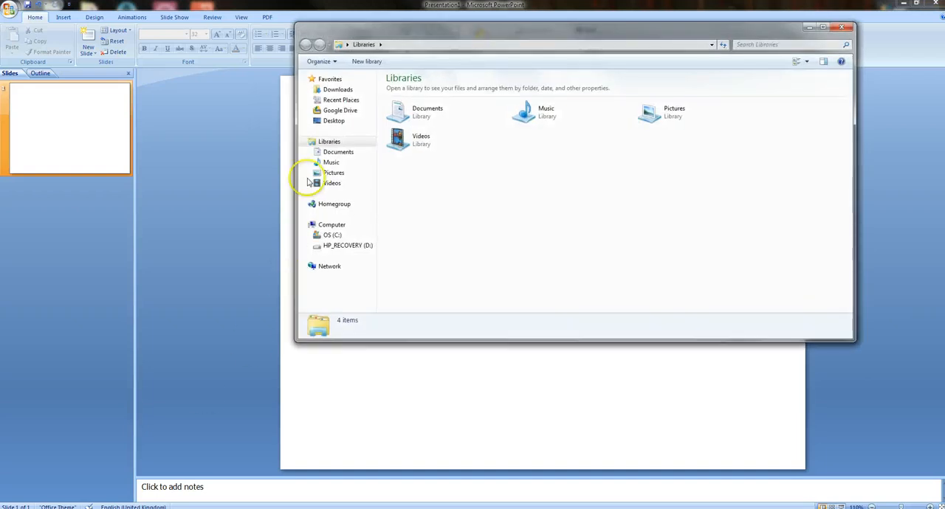
pyautogui.click(331, 121)
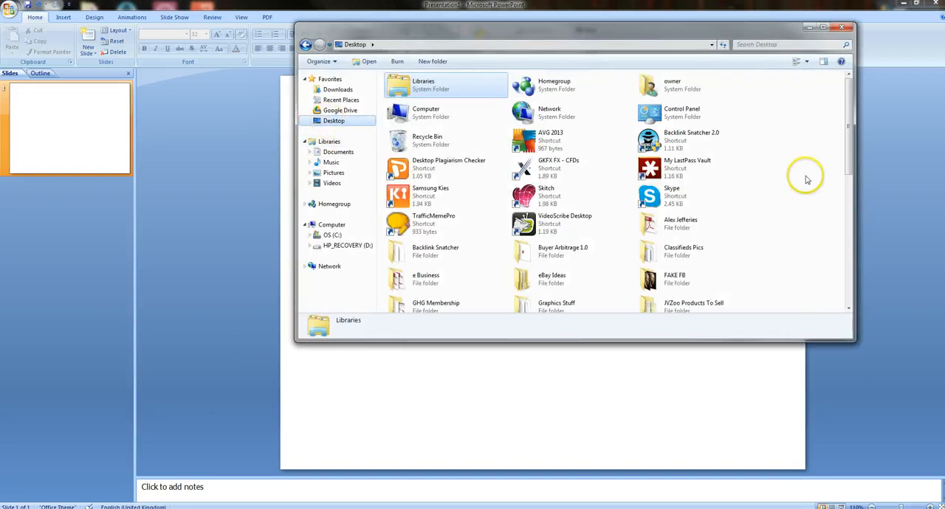
pyautogui.moveTo(846, 129); pyautogui.dragTo(852, 256)
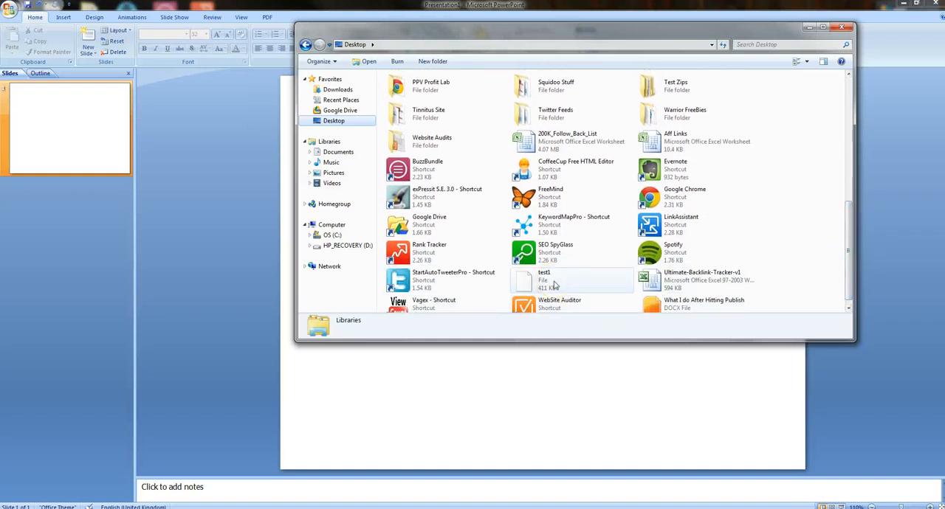
pyautogui.click(575, 314)
pyautogui.click(550, 279)
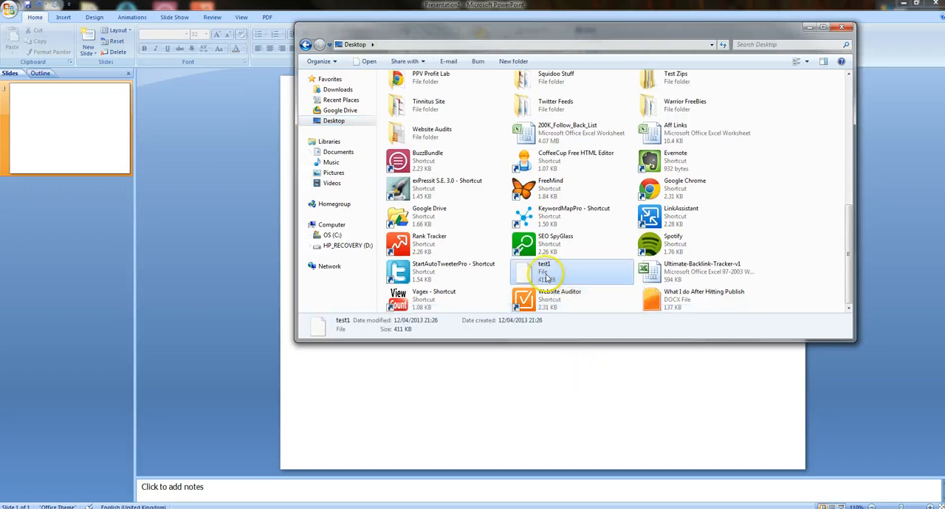
pyautogui.click(600, 375)
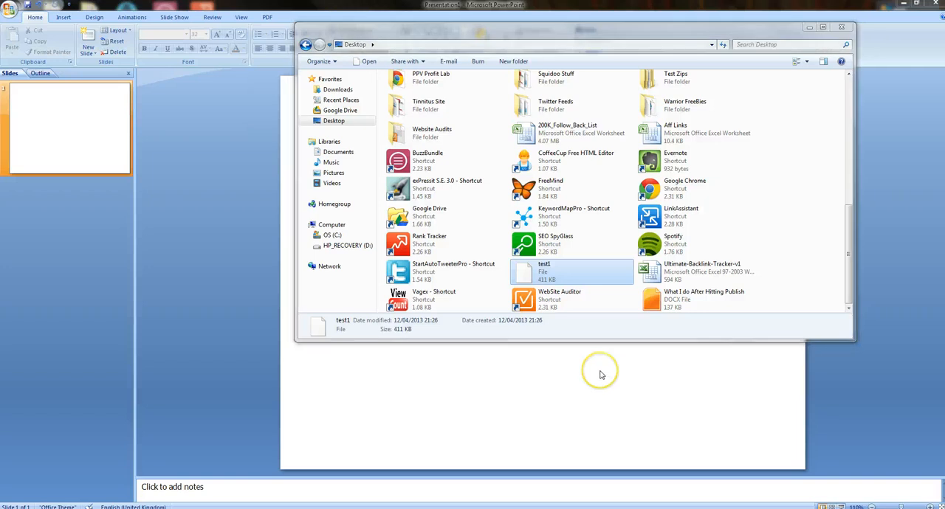
pyautogui.moveTo(611, 303); pyautogui.dragTo(570, 285)
pyautogui.scroll(6, 581, 325)
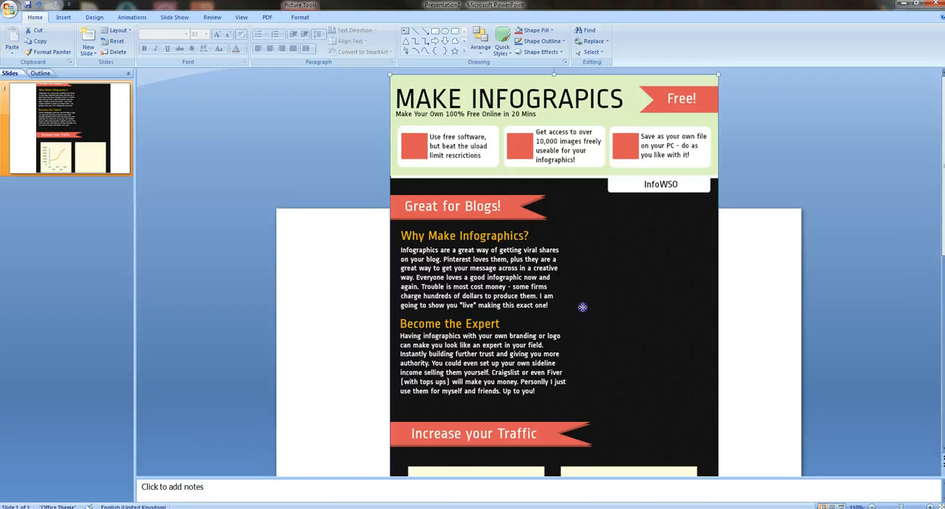
pyautogui.moveTo(583, 307); pyautogui.dragTo(573, 305)
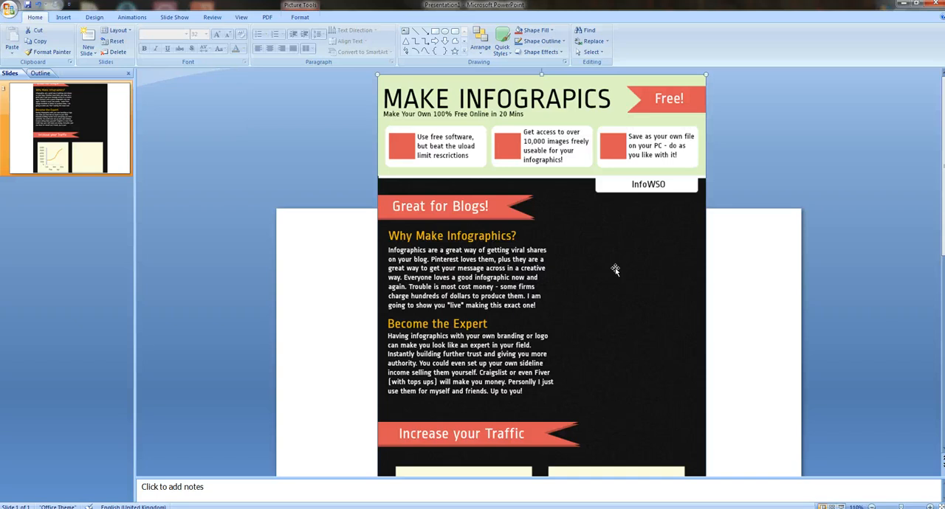
# Step: Add WordArt in the first outlined style, move it beside the infographic's left edge, and replace its placeholder text with "1"
pyautogui.click(409, 148)
pyautogui.click(68, 18)
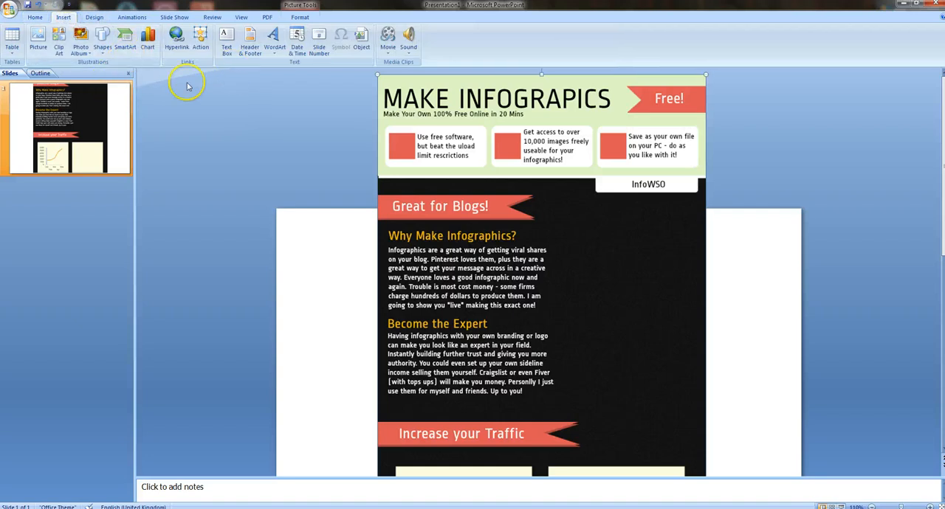
pyautogui.click(273, 40)
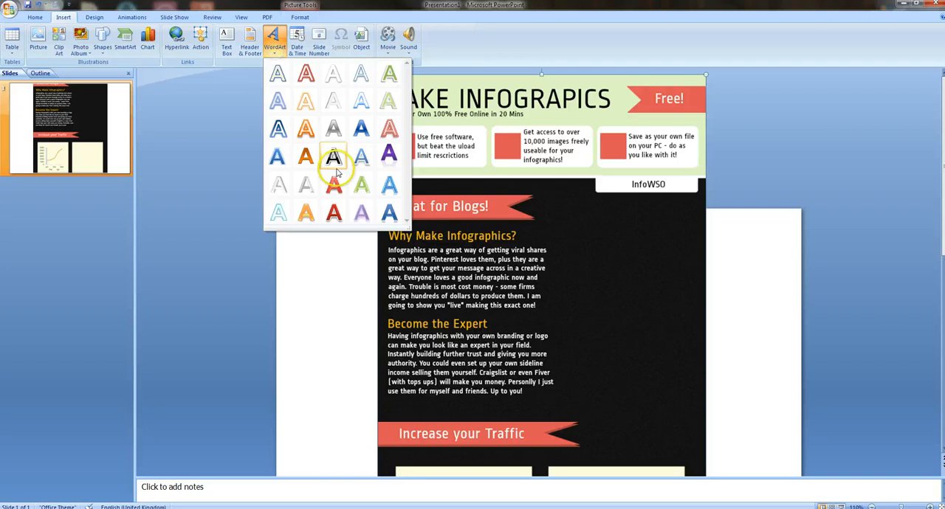
pyautogui.click(279, 75)
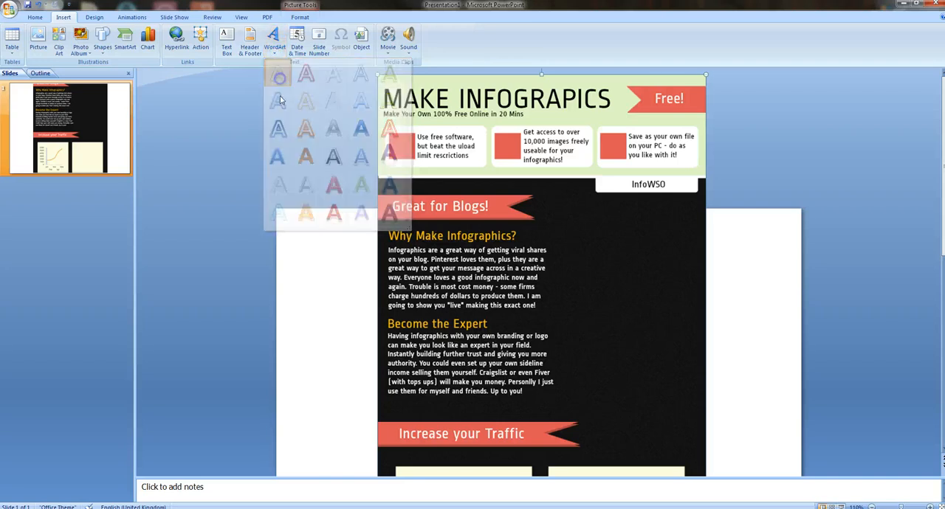
pyautogui.moveTo(568, 385); pyautogui.dragTo(347, 270)
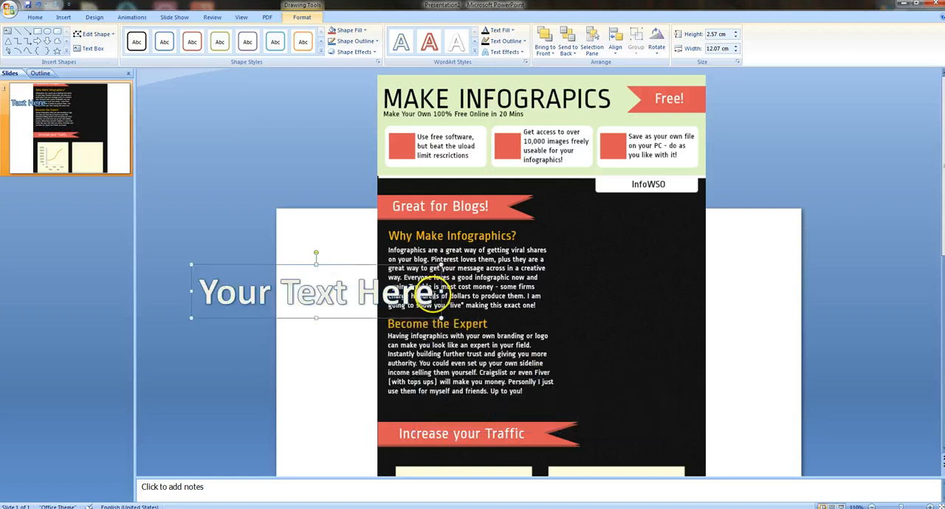
pyautogui.moveTo(435, 293); pyautogui.dragTo(277, 293)
pyautogui.write('1')
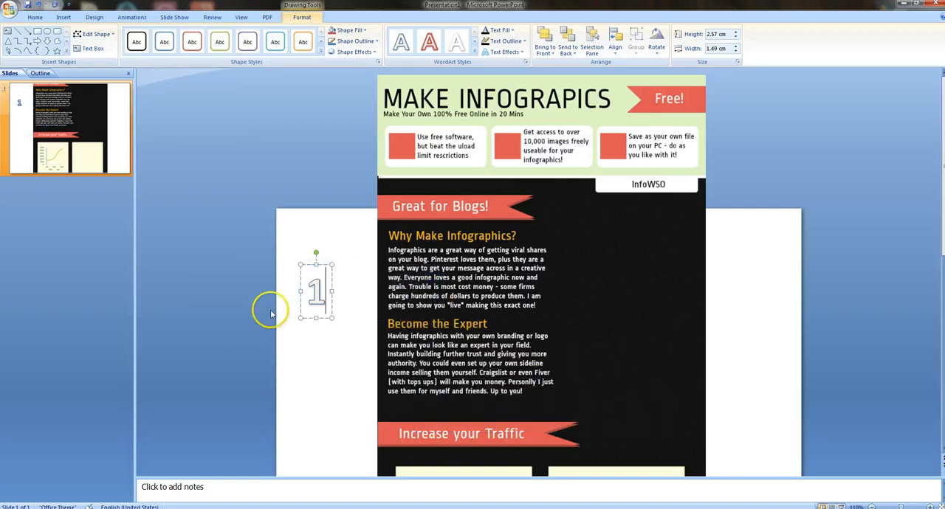